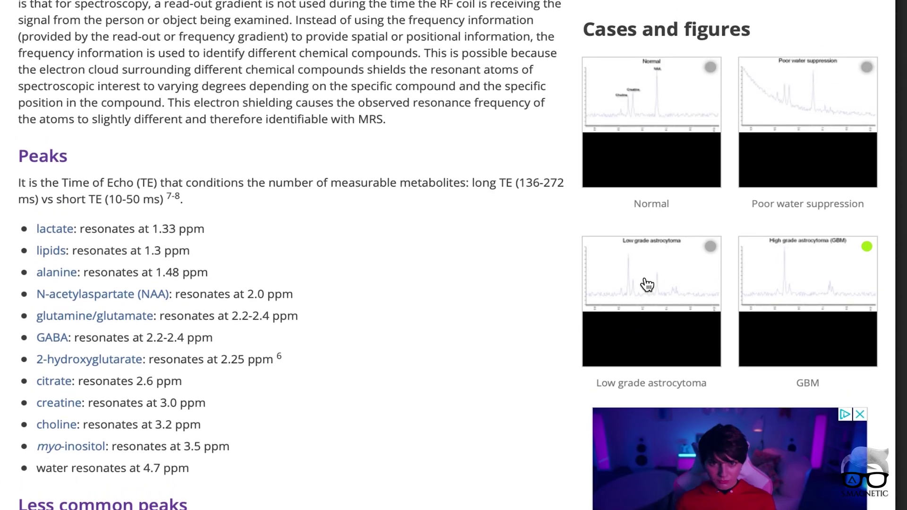
Step: Review the metabolite peak list and the journal article's Figure 1 comparing brain spectra at short and long echo times
left_click(644, 283)
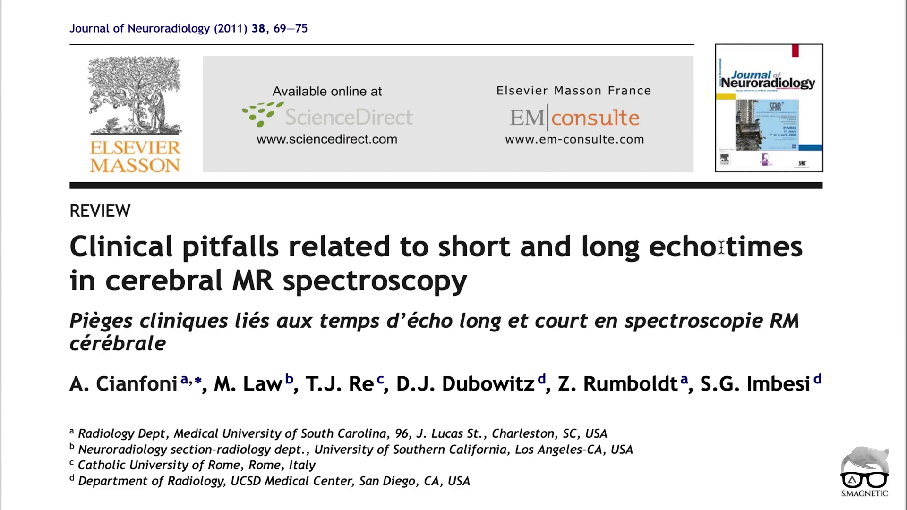
left_click_drag(721, 248, 451, 246)
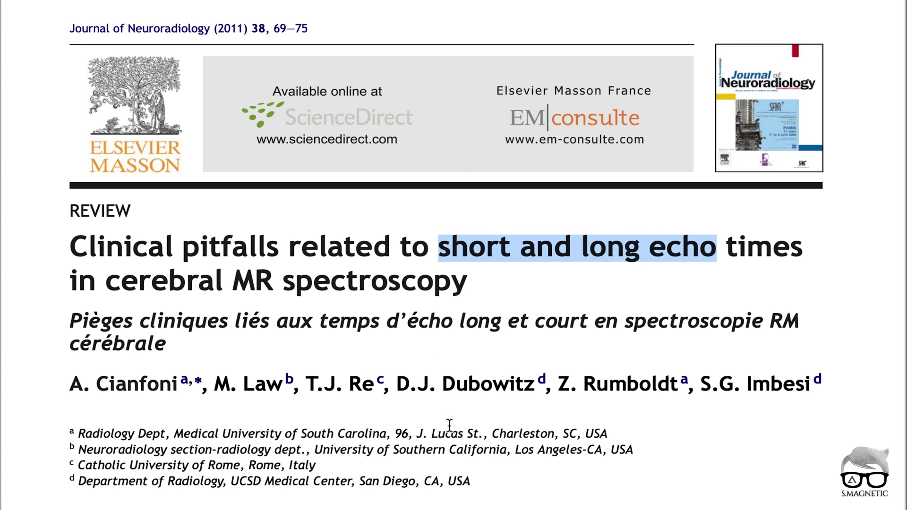
scroll(449, 480, "down", 20)
scroll(449, 425, "down", 2)
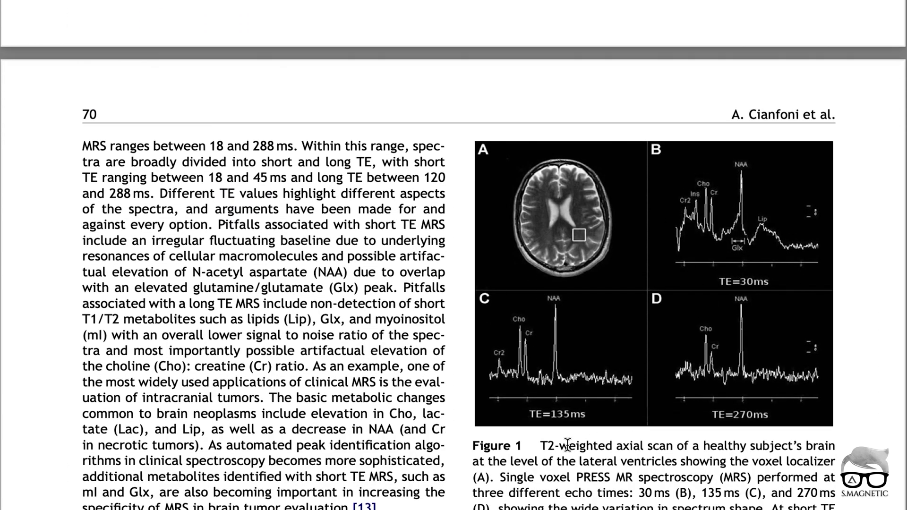
scroll(573, 444, "down", 2)
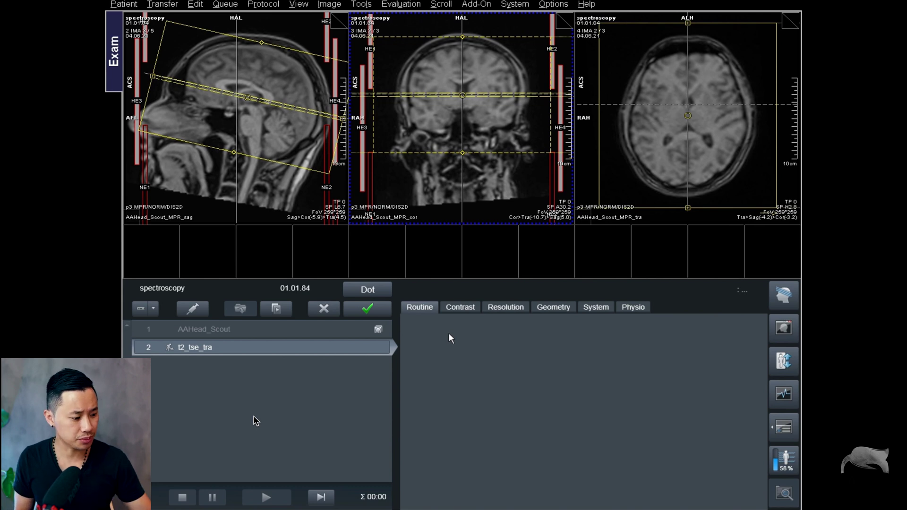
Step: Start the t2_tse_tra scan and review its image filter and distortion correction settings in the protocol parameters
left_click(367, 308)
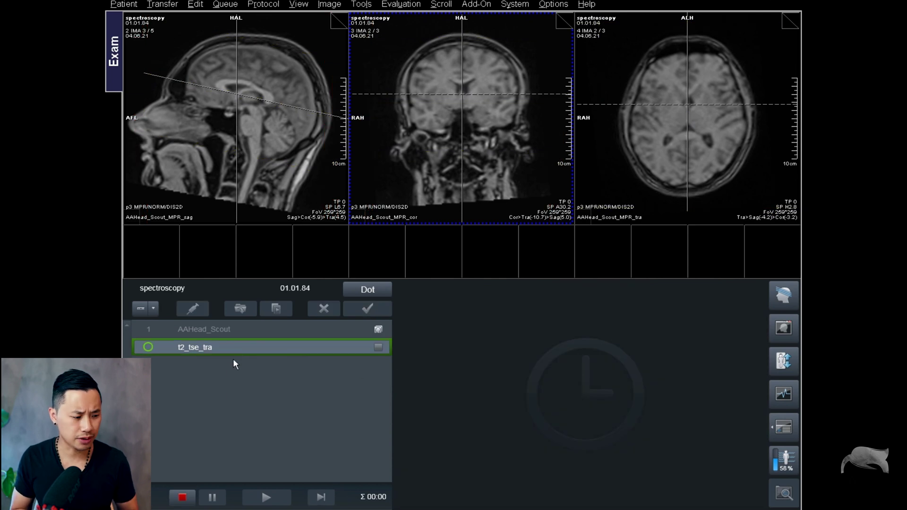
double_click(246, 348)
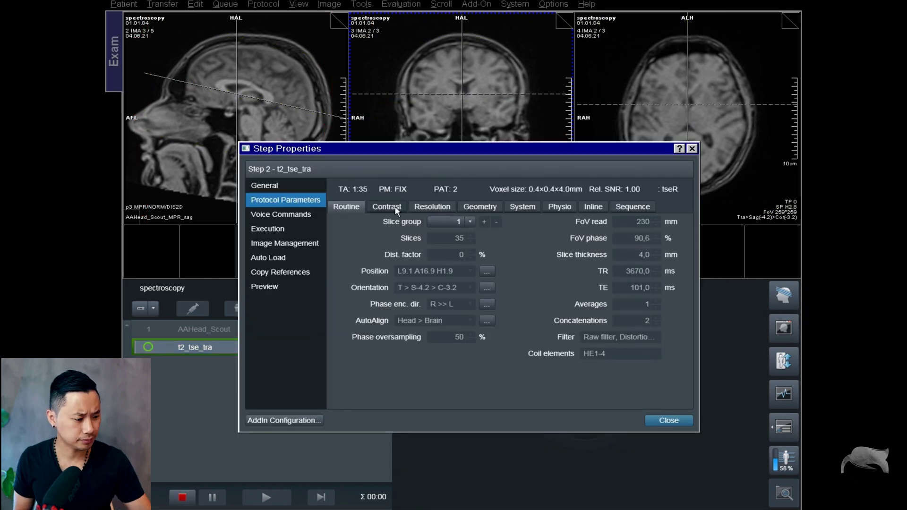
left_click(416, 206)
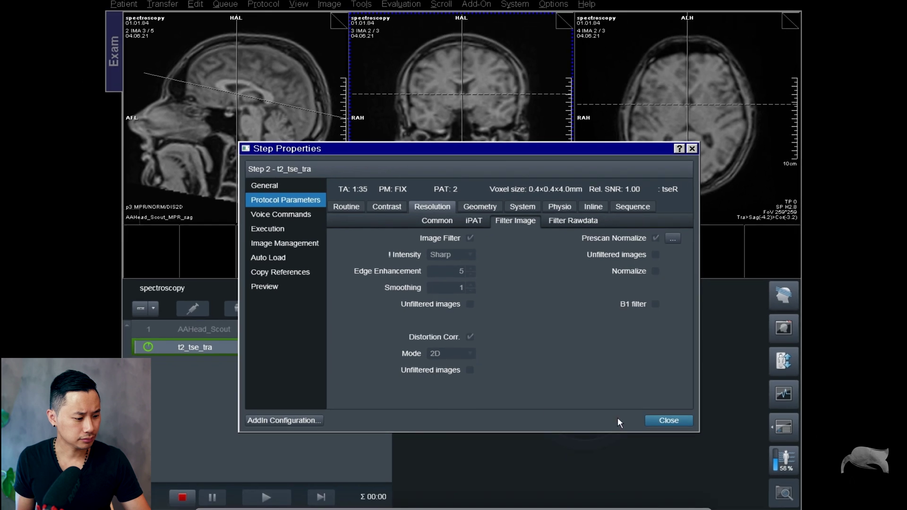
left_click(653, 420)
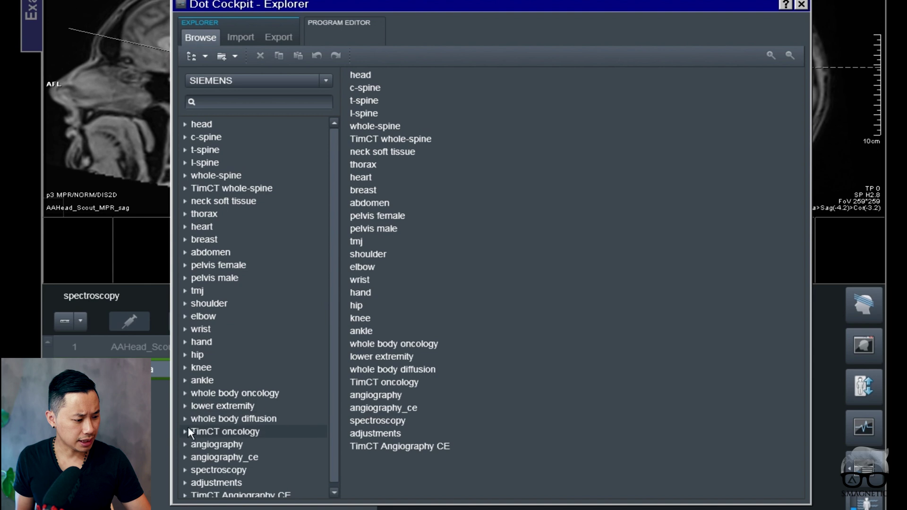
Step: Add the csi_se_135 protocol from the SIEMENS spectroscopy head_1H csi_matrix program to the exam queue
left_click(185, 470)
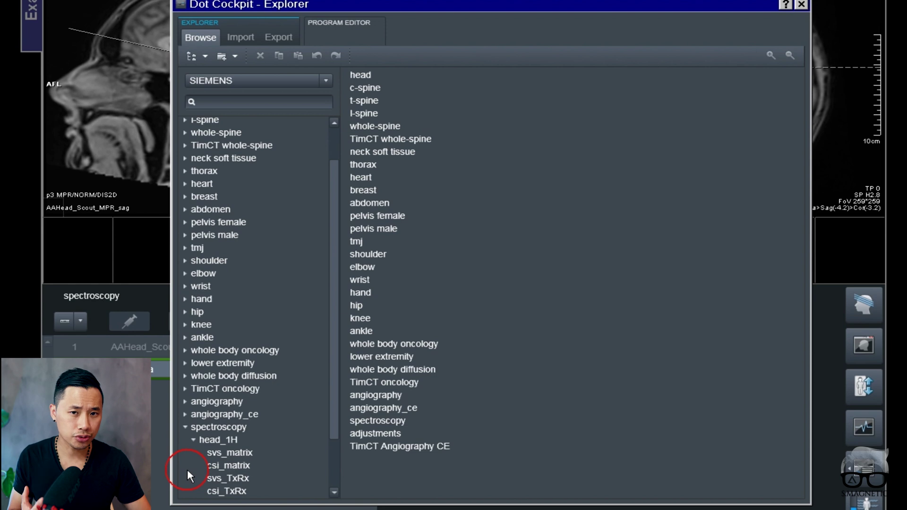
left_click(224, 454)
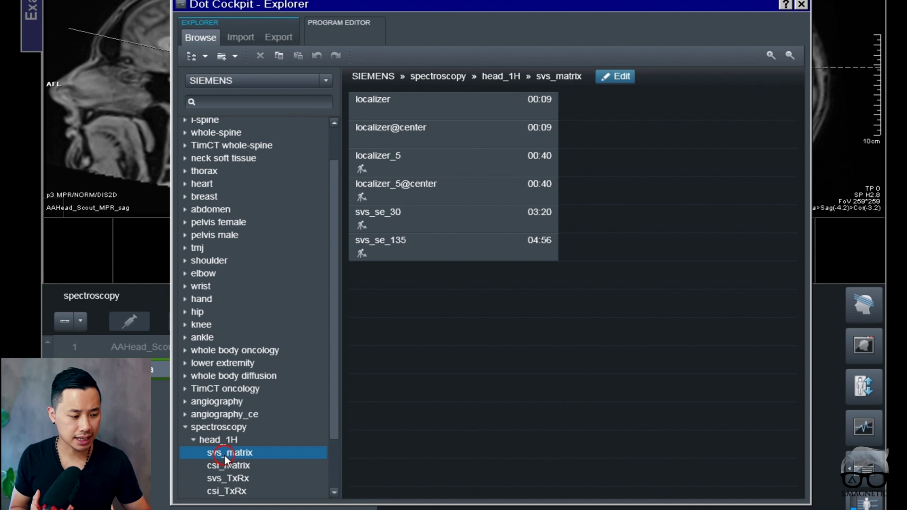
left_click(225, 467)
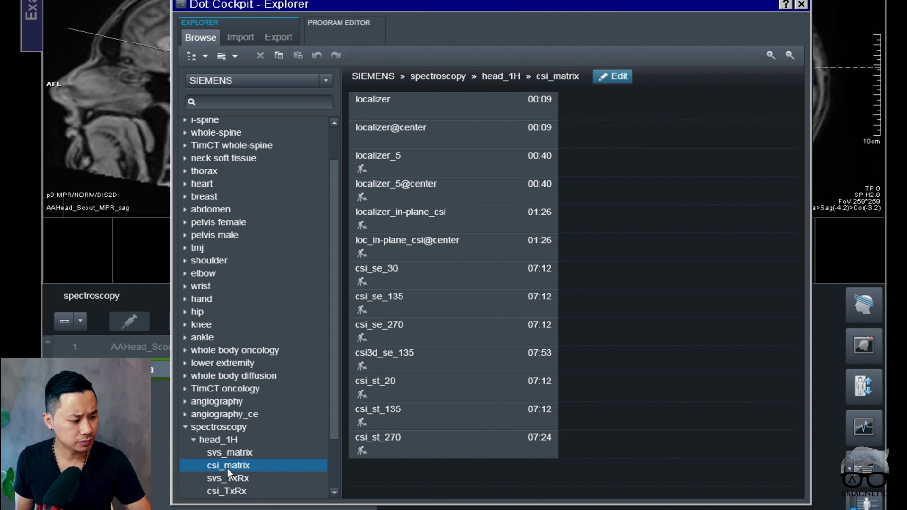
left_click(414, 297)
left_click_drag(414, 298, 142, 402)
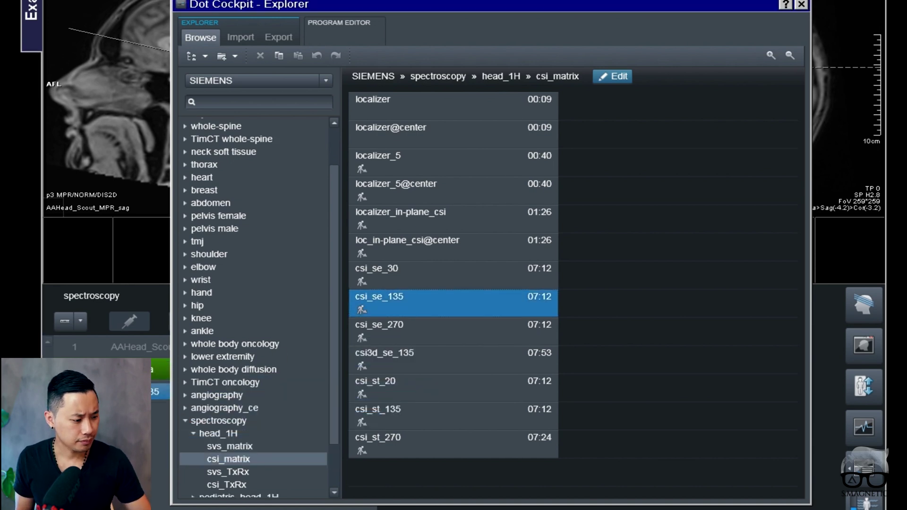
Step: Add the svs_se_135 protocol from the svs_matrix program to the exam queue and close the Dot Cockpit
left_click(222, 446)
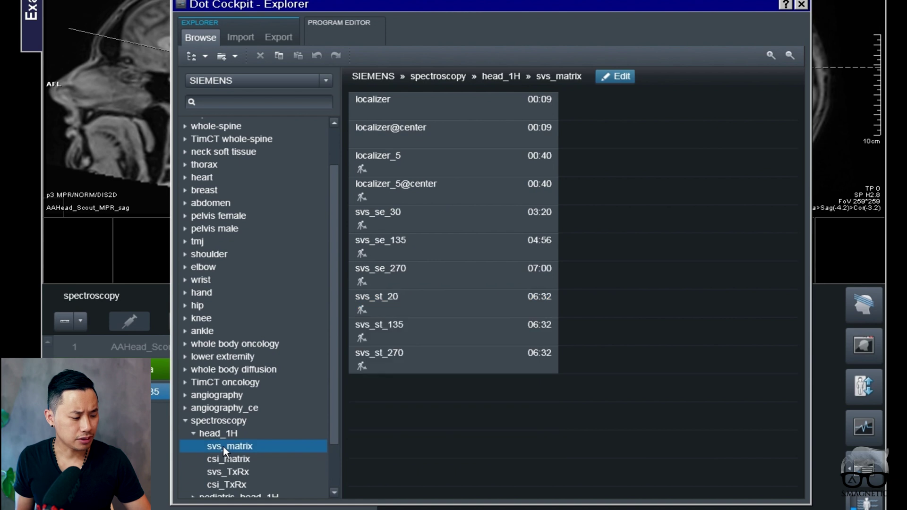
left_click(416, 243)
left_click_drag(407, 249, 185, 390)
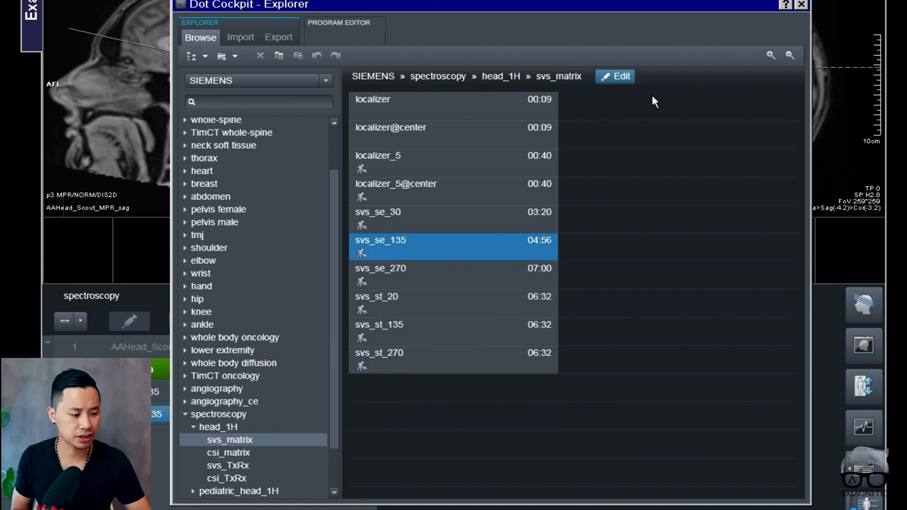
left_click(801, 4)
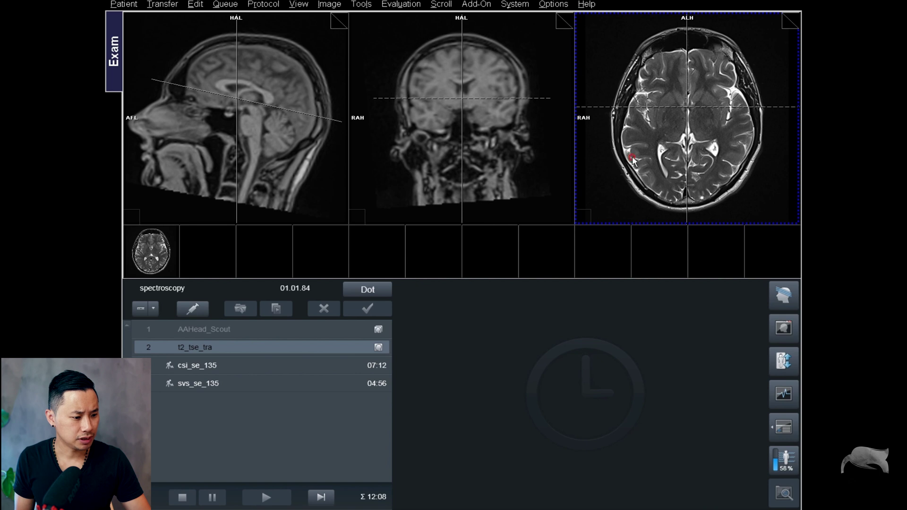
left_click(292, 365)
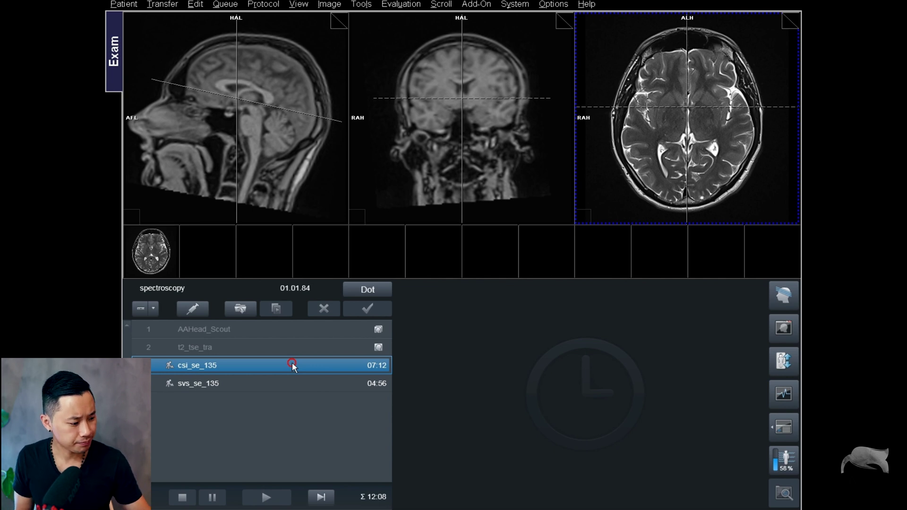
double_click(292, 365)
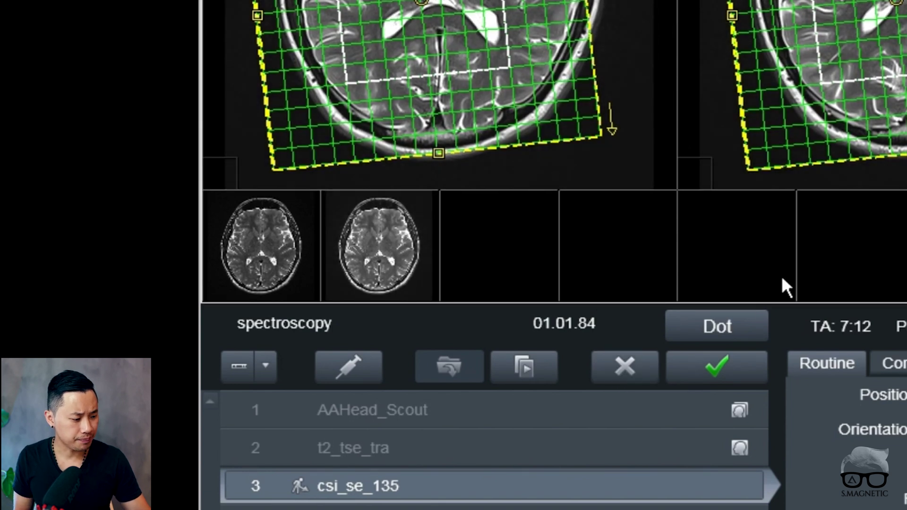
left_click(627, 368)
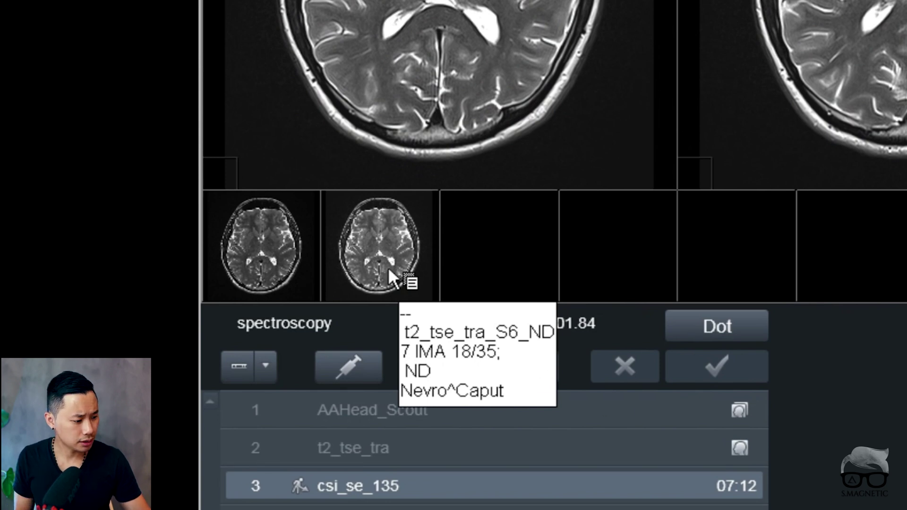
Step: Open csi_se_135, copy the position of the third T2 axial image, and rotate the spectroscopy grid to -6 degrees to match the head
mouse_move(272, 263)
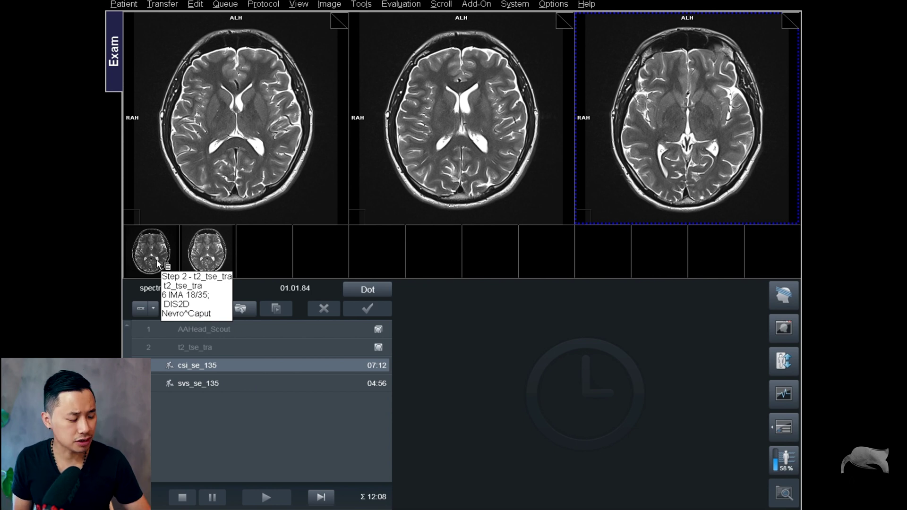
left_click(514, 187)
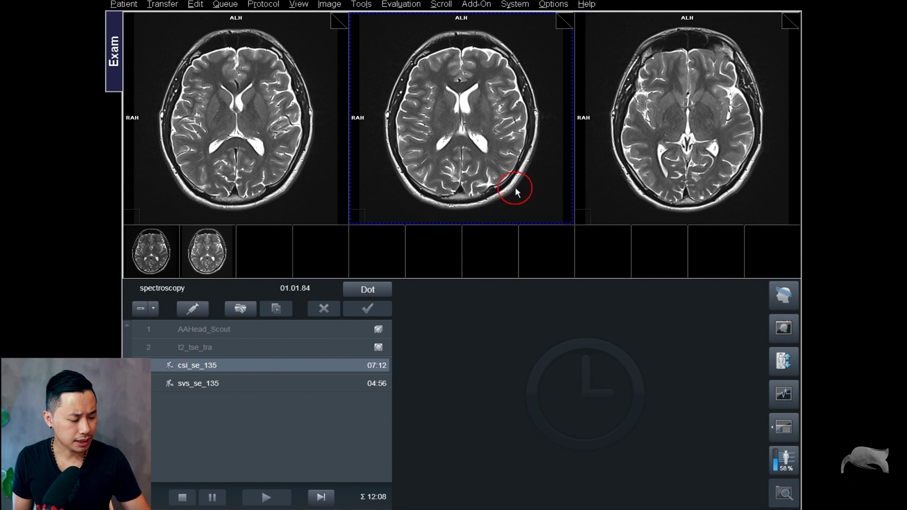
left_click(312, 362)
double_click(309, 366)
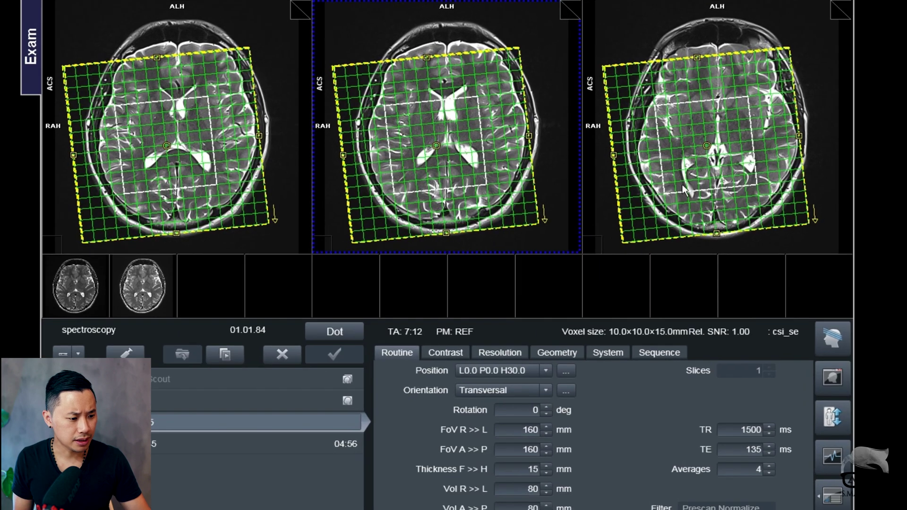
right_click(665, 159)
left_click(764, 399)
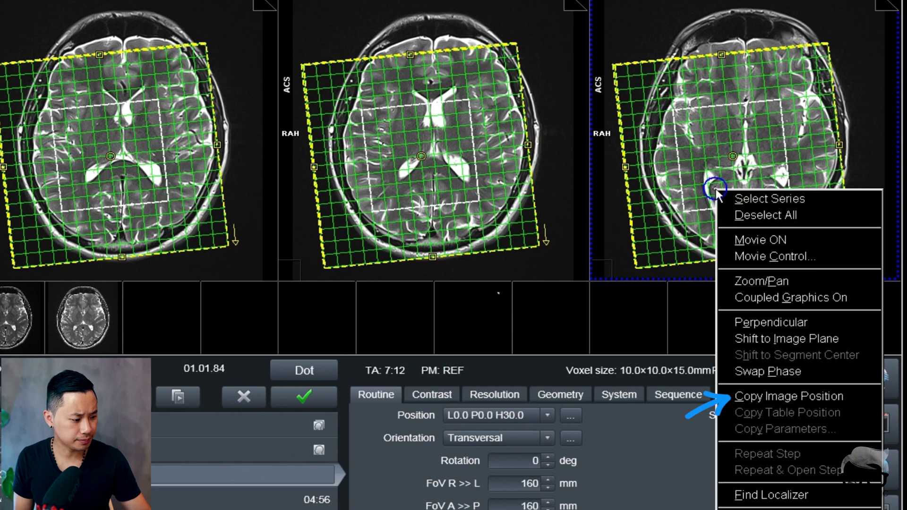
left_click(761, 395)
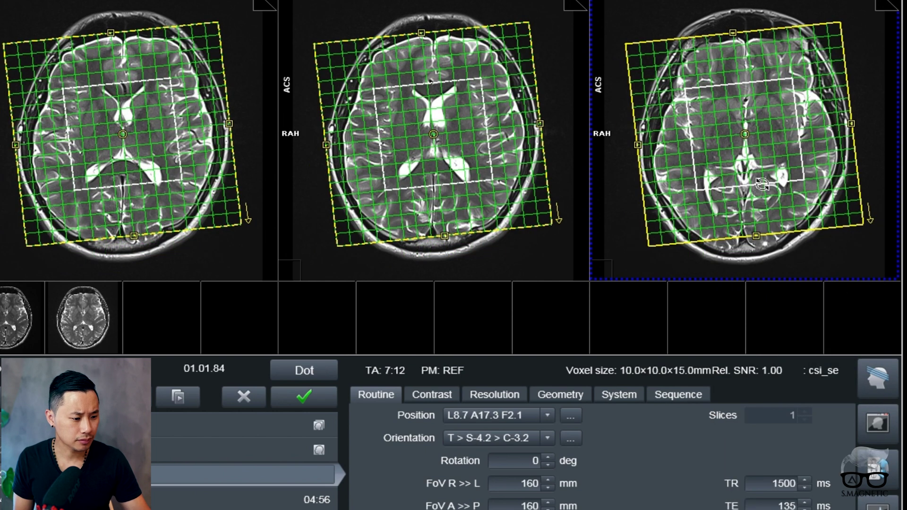
left_click_drag(788, 206, 787, 183)
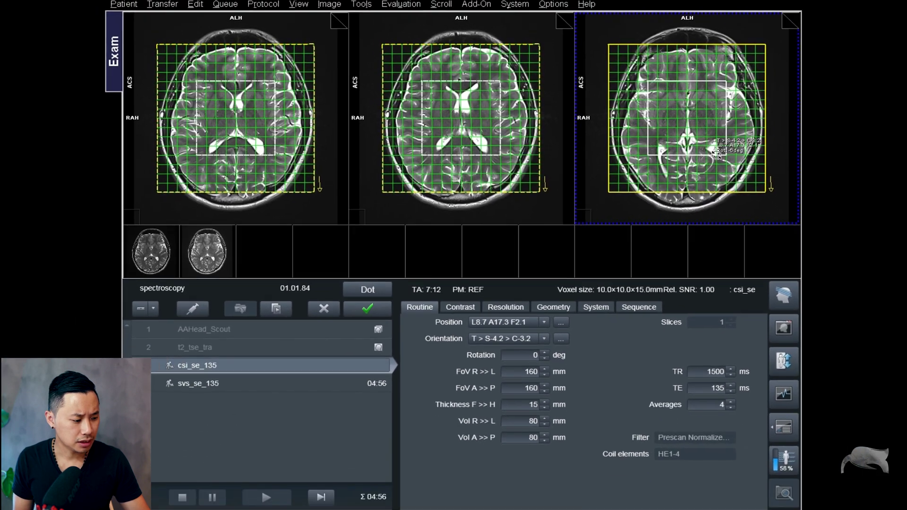
left_click_drag(716, 153, 716, 154)
Step: Set the csi_se_135 volume to 100 mm in both R >> L and A >> P, and shift the grid slightly to L9.0 A15.6 F2.2
left_click(520, 420)
type("100")
key("Return")
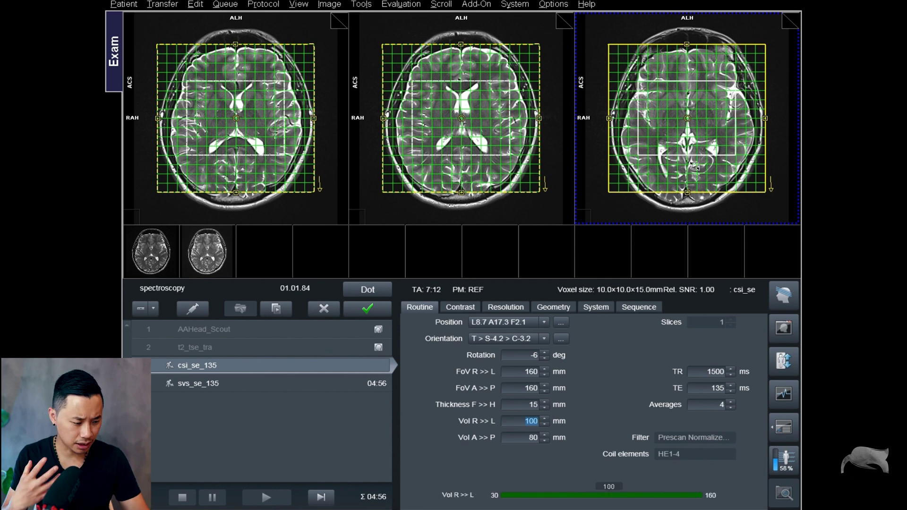
key("Tab")
type("100")
key("Return")
left_click(686, 119)
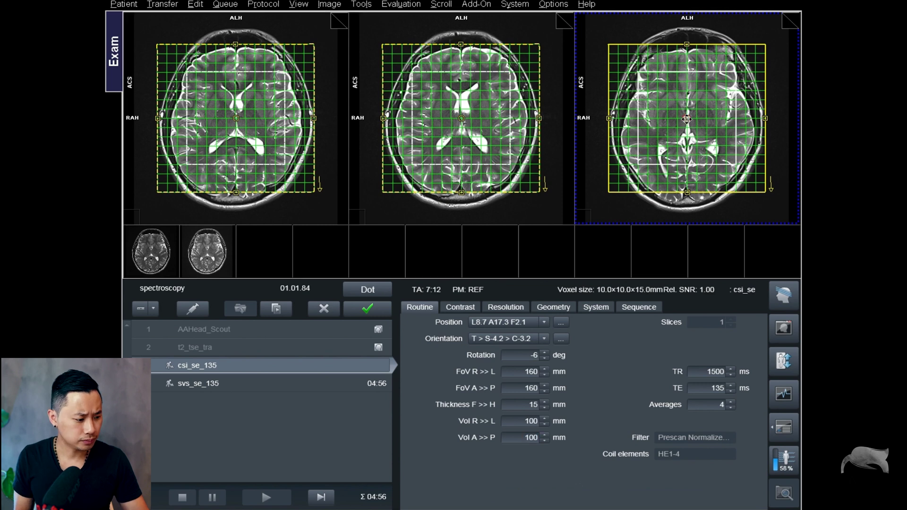
left_click_drag(687, 119, 688, 120)
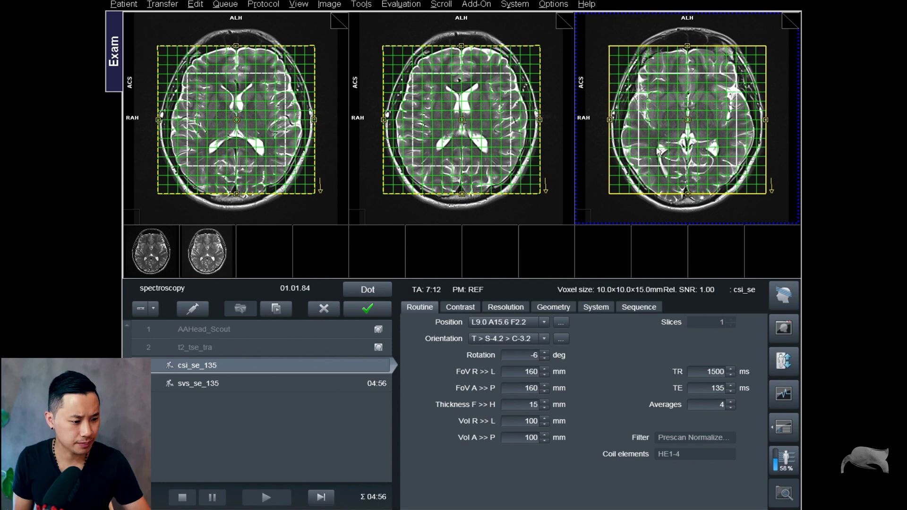
Step: Check the B0 shim, water suppression and frequency confirmation settings of csi_se_135, and start its measurement
left_click(569, 307)
left_click(588, 308)
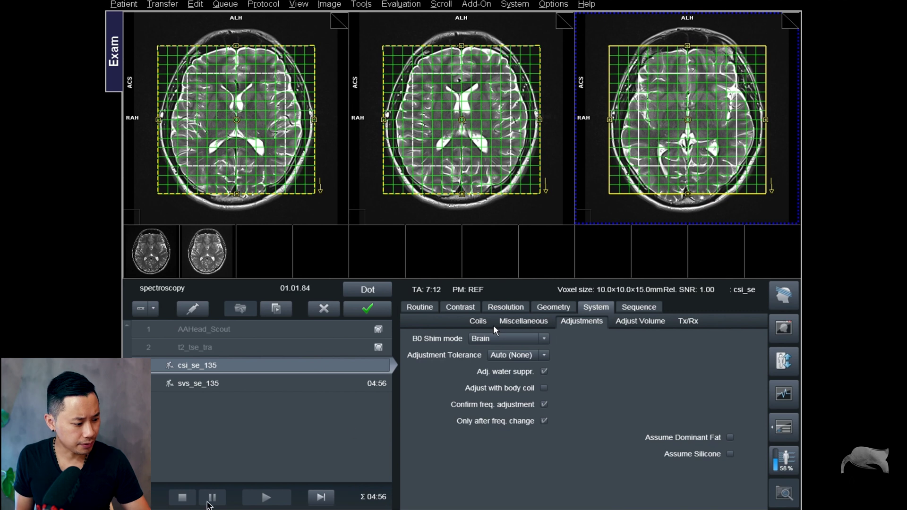
left_click(367, 309)
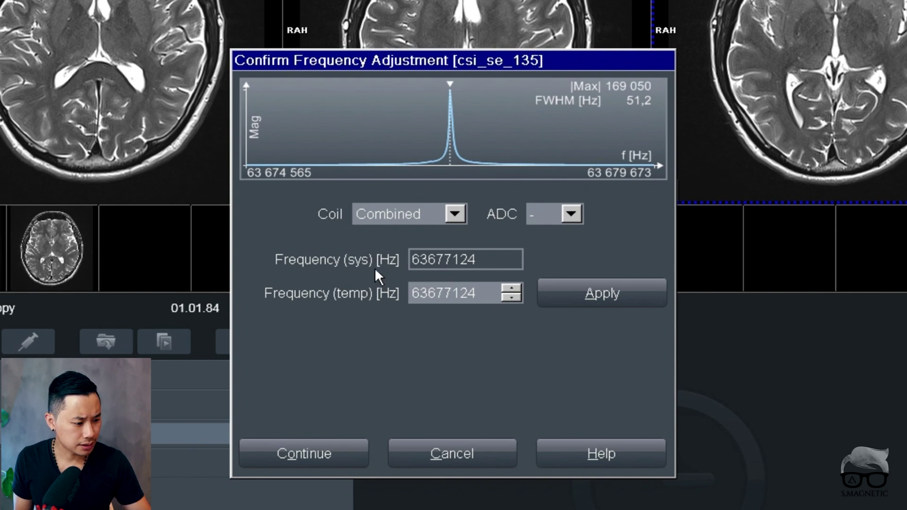
Step: Zoom the frequency spectrum x20, move the frequency onto the peak at 63677115 Hz, apply it and continue the csi_se_135 measurement
right_click(505, 116)
left_click(546, 279)
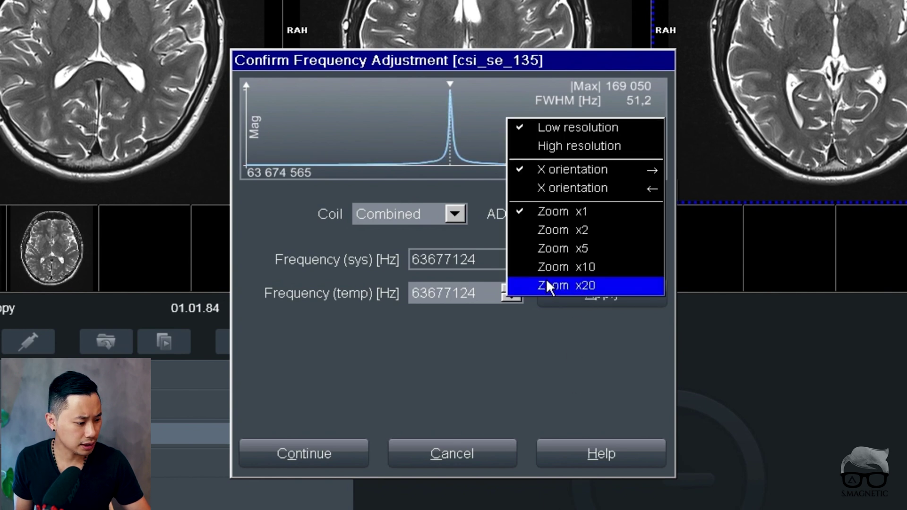
left_click(546, 279)
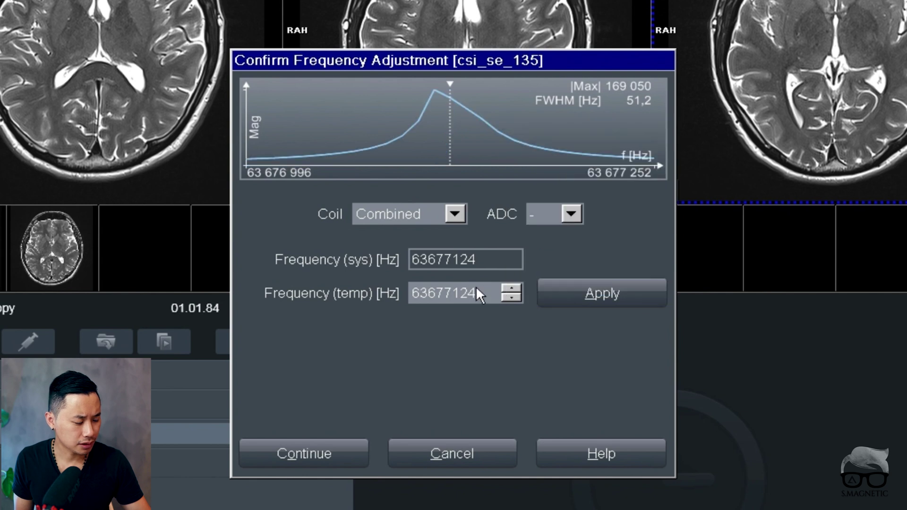
mouse_move(451, 154)
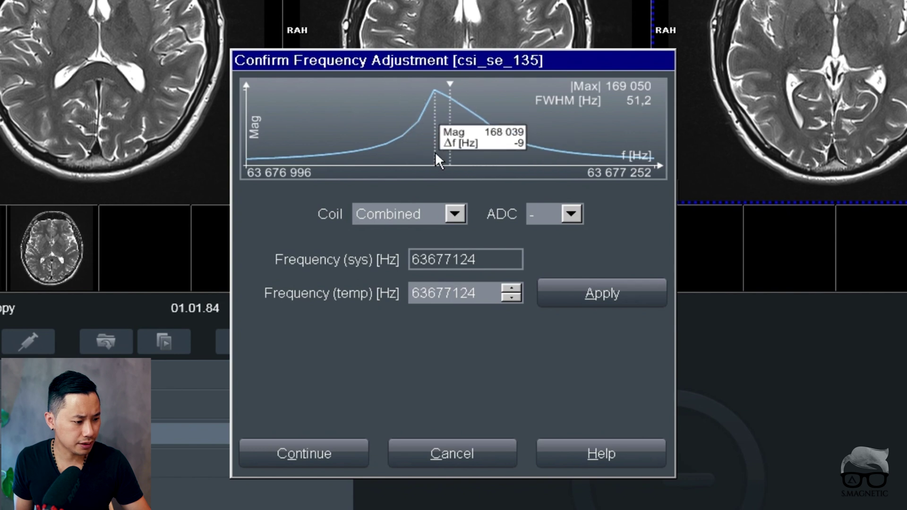
left_click(435, 151)
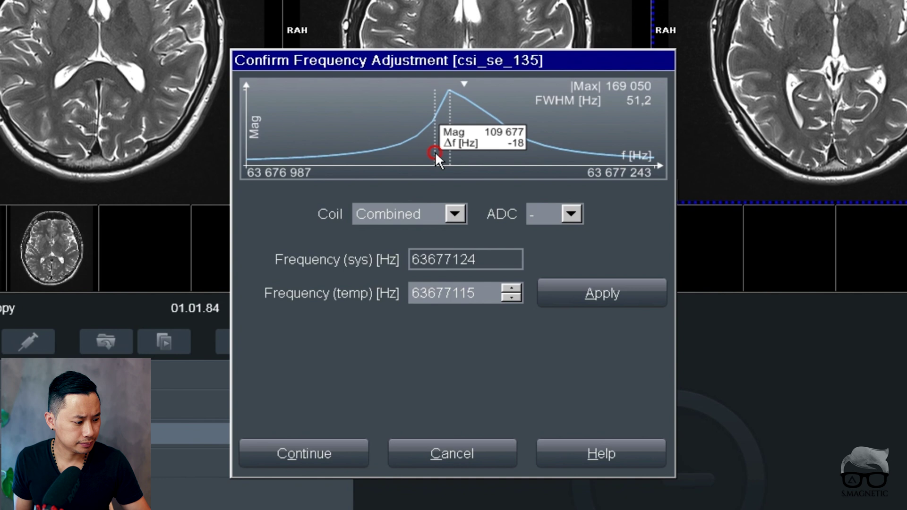
left_click(571, 295)
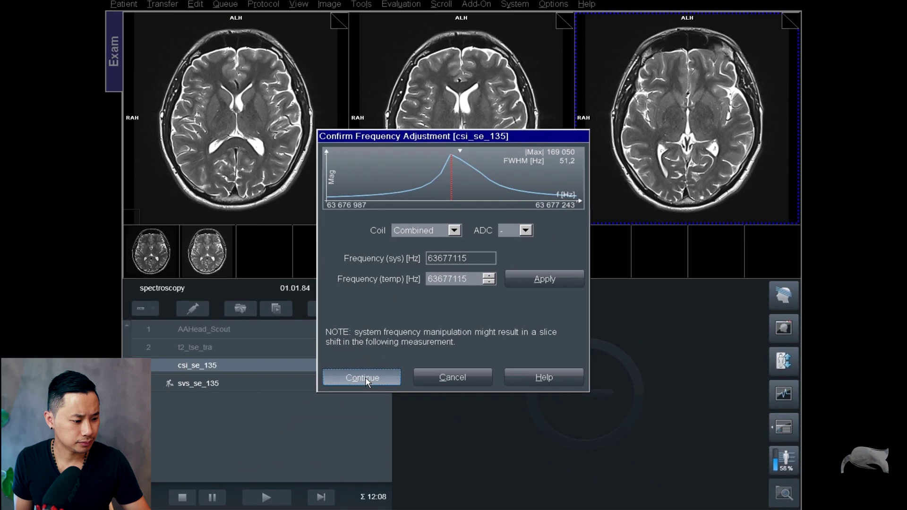
left_click(312, 453)
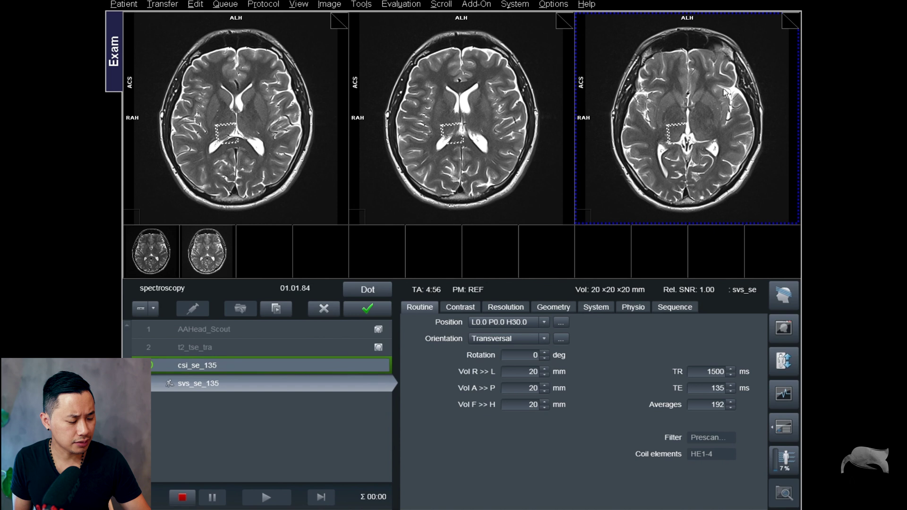
Step: Copy the position of a higher slice in the third T2 axial image to the svs_se_135 voxel and move it to R9.3 A21.8 H27.6
left_click(669, 137)
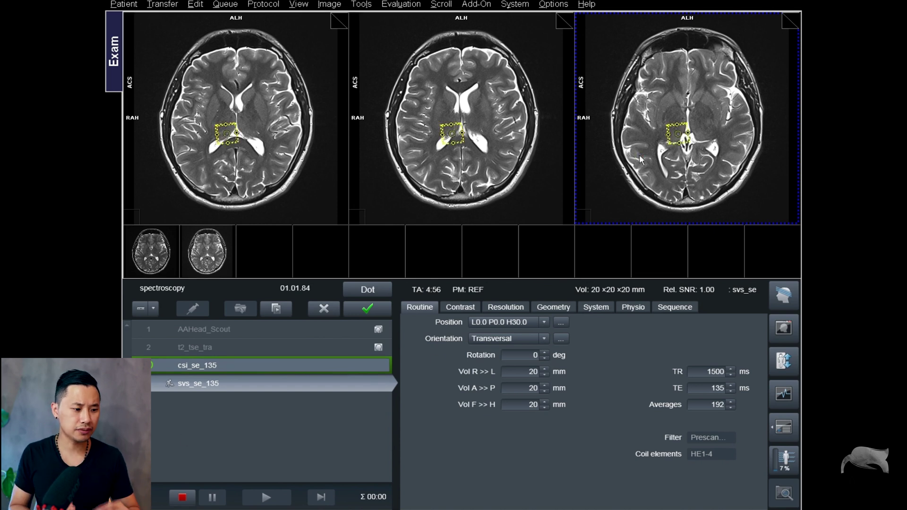
scroll(640, 158, "down", 5)
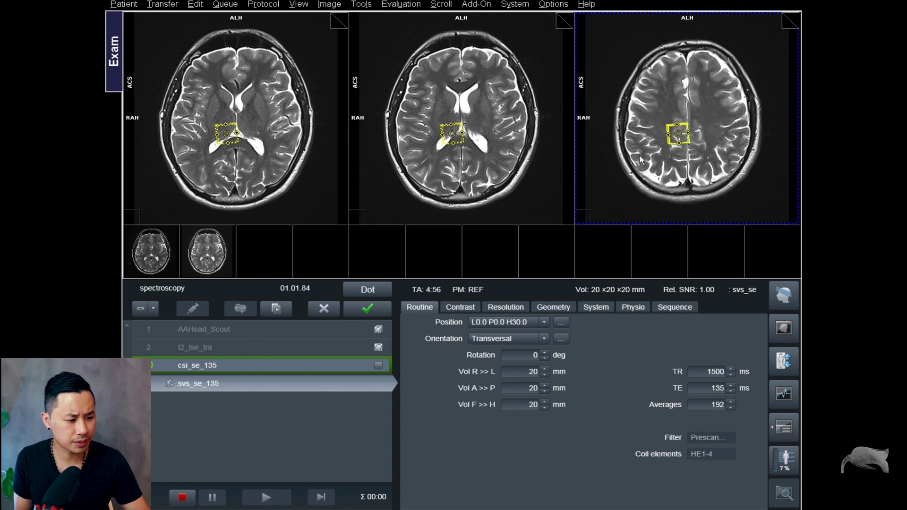
right_click(665, 114)
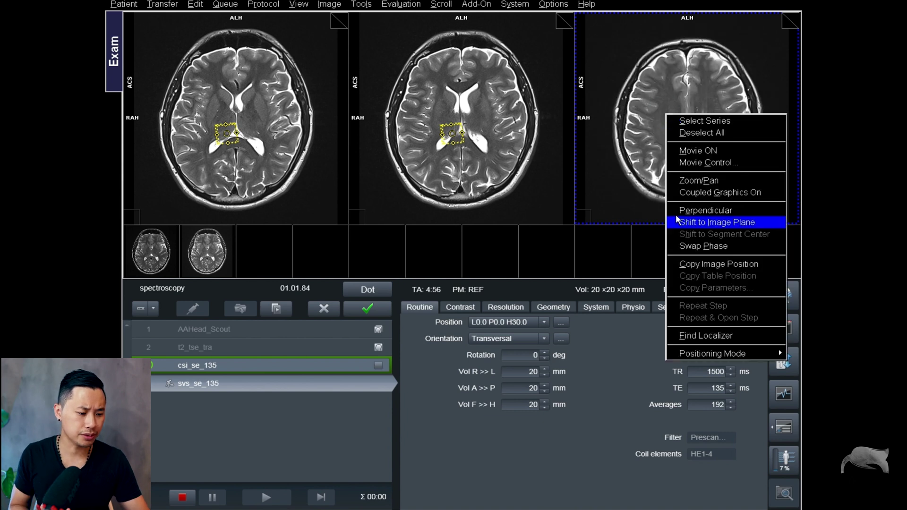
left_click(691, 268)
left_click_drag(683, 118, 667, 116)
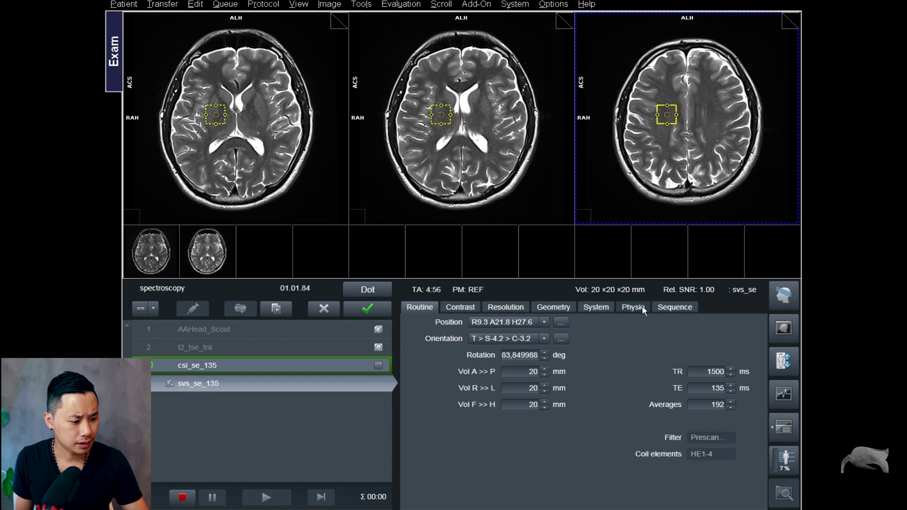
Step: Check the system adjustment settings of svs_se_135 and start its measurement
left_click(602, 307)
left_click(579, 319)
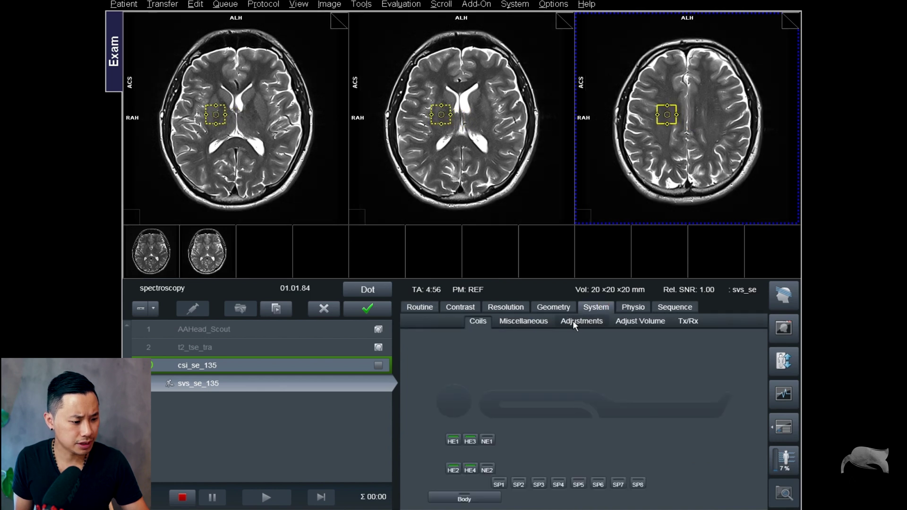
left_click(367, 309)
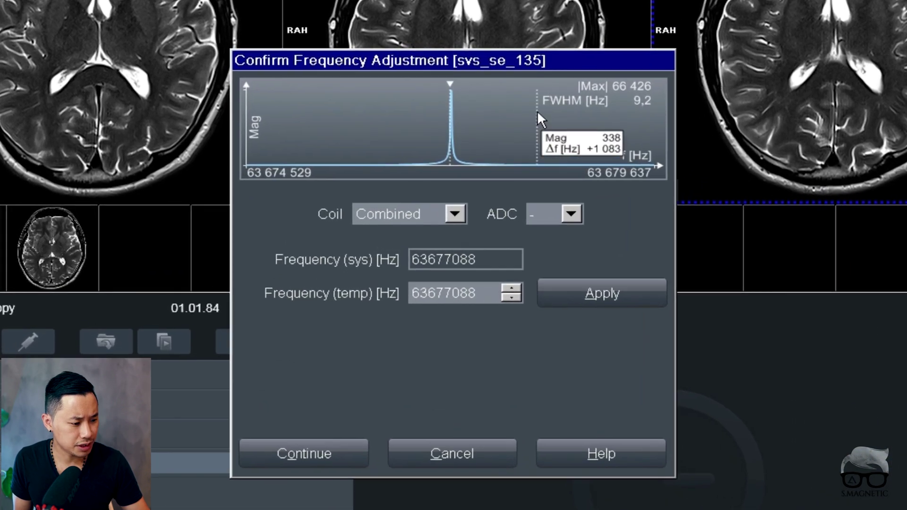
Step: Zoom the svs_se_135 frequency spectrum x20 to inspect the peak, and continue the measurement with the frequency 63677088 Hz
right_click(537, 118)
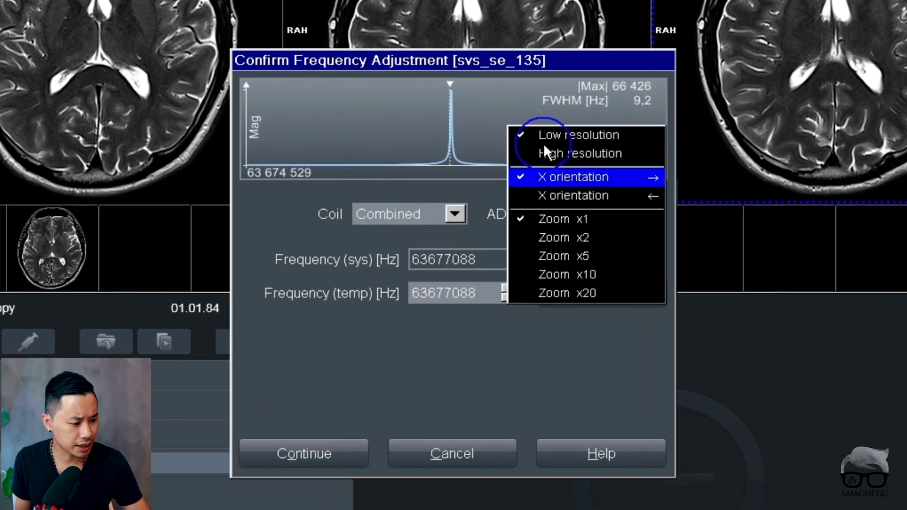
left_click(547, 293)
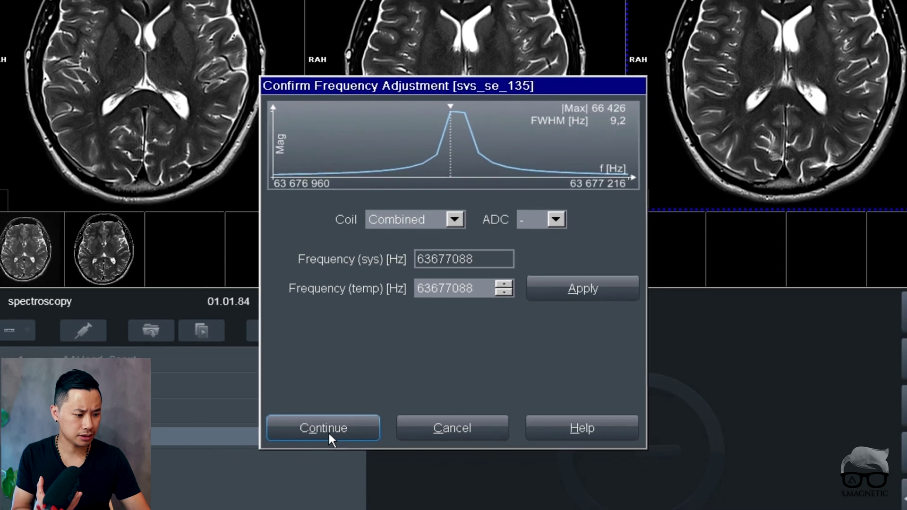
left_click(303, 456)
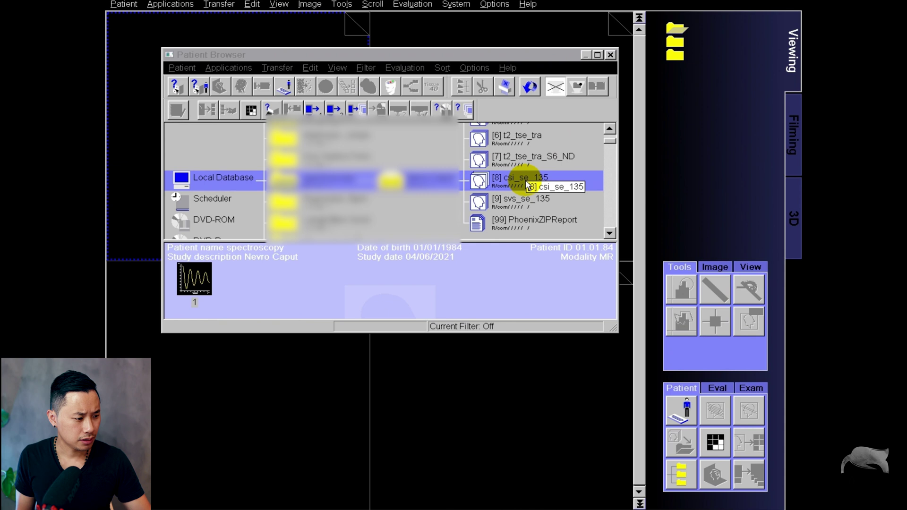
Step: Load the csi_se_135 series into the Spectroscopy application and open the 3.0 T 1H protocol csi_se_135 for its evaluation
left_click(228, 70)
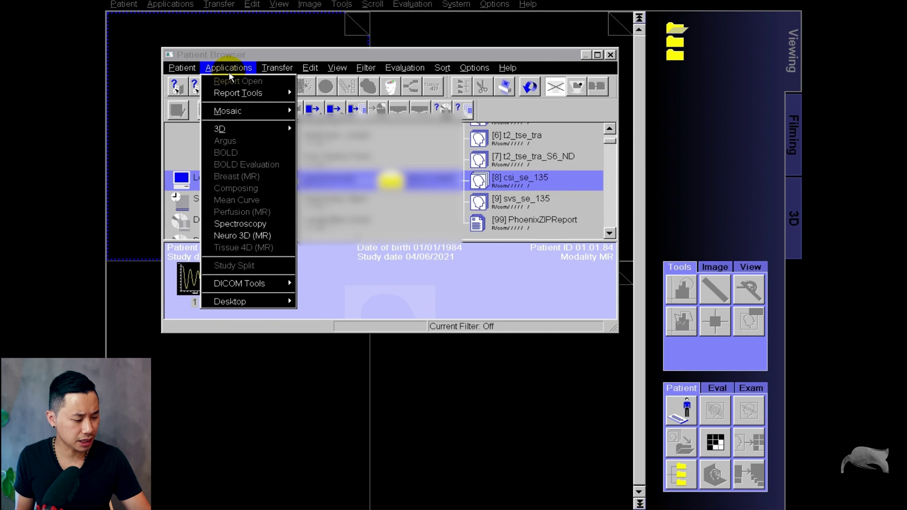
left_click(231, 223)
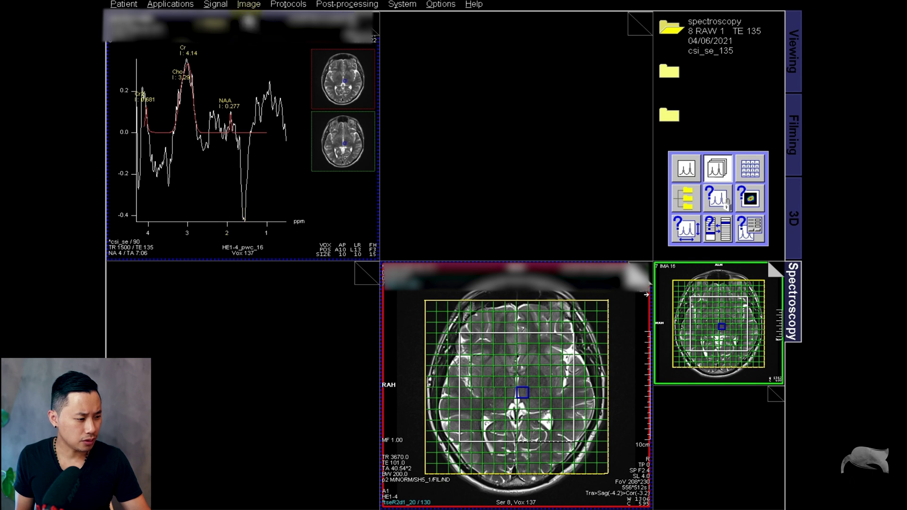
left_click(285, 3)
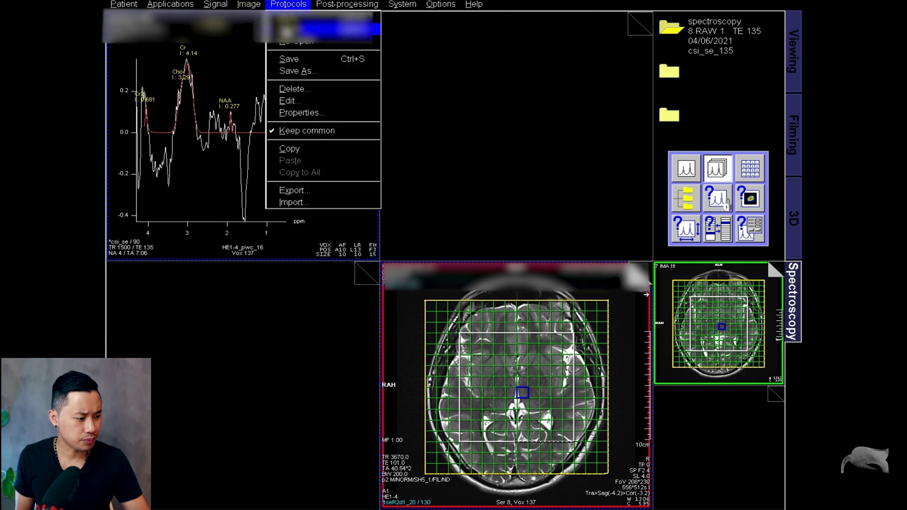
left_click(288, 28)
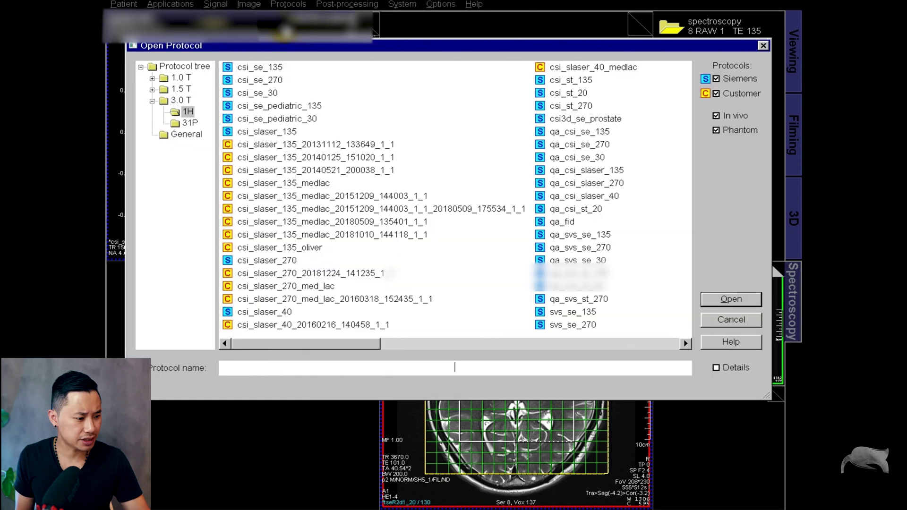
left_click(271, 71)
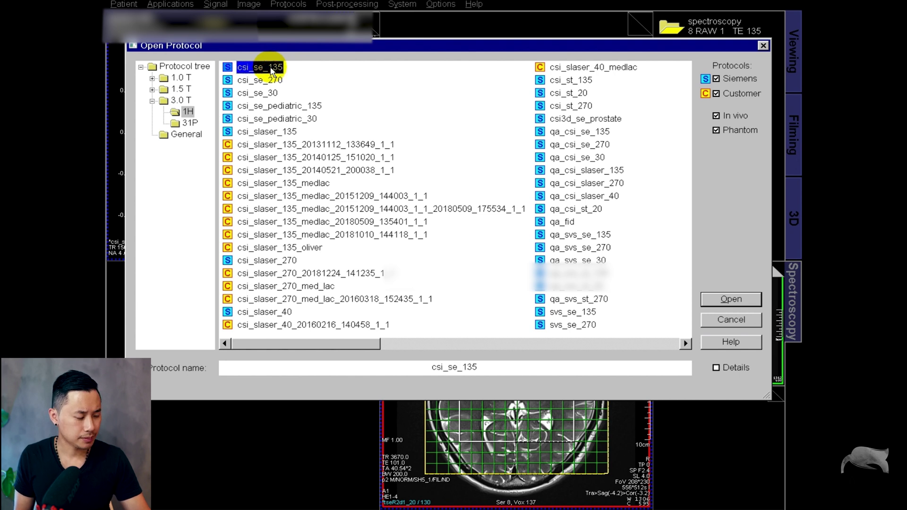
left_click(713, 300)
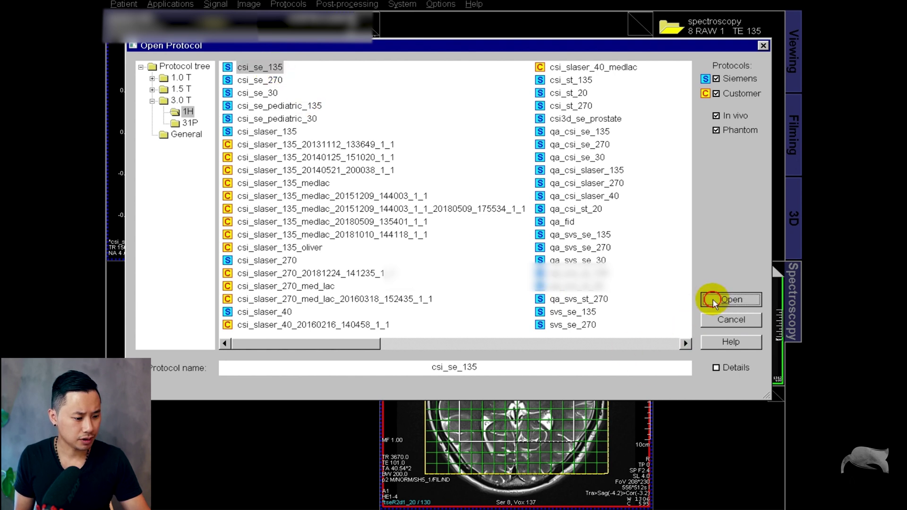
Step: Examine the spectra of different voxels across both hemispheres of the csi_se_135 grid, comparing their Cho, Cr and NAA peaks
left_click(521, 404)
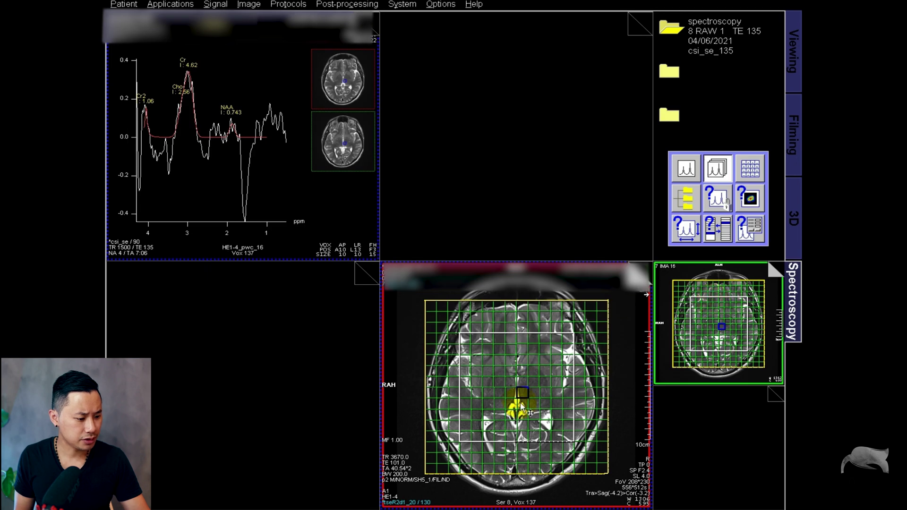
left_click(545, 424)
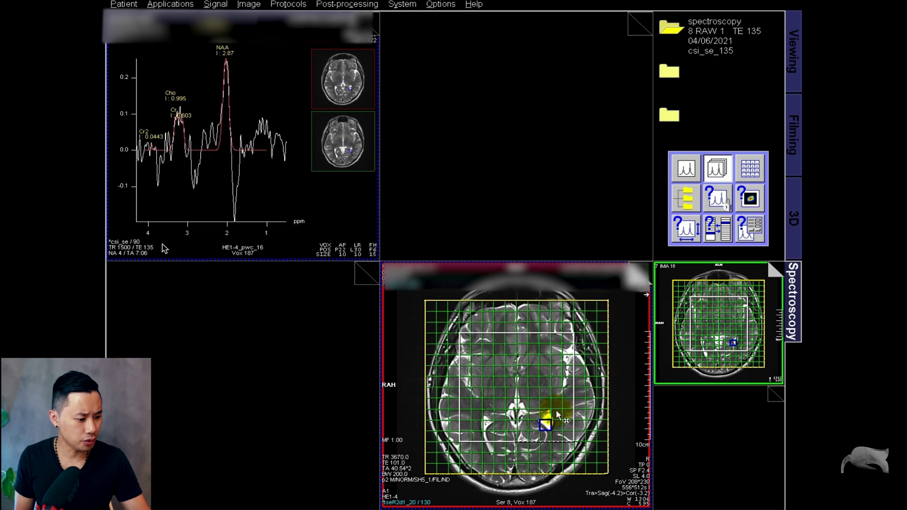
left_click(567, 402)
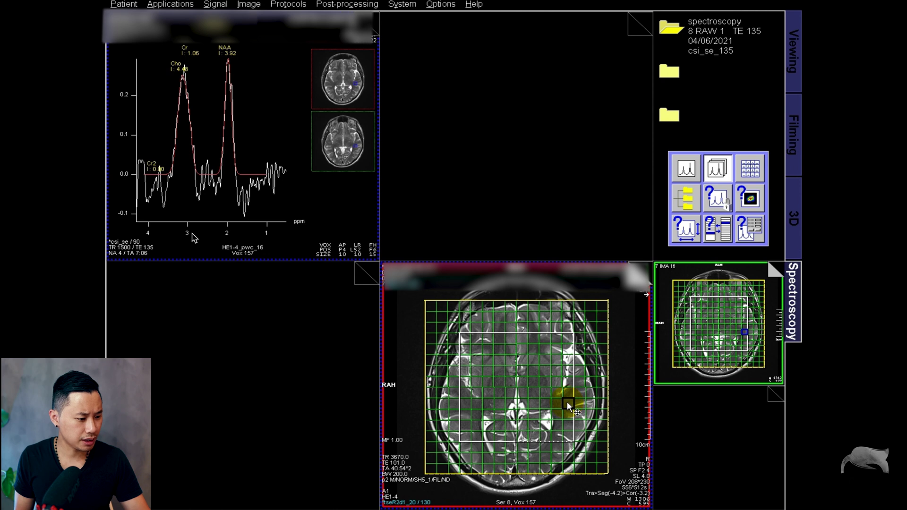
left_click(487, 402)
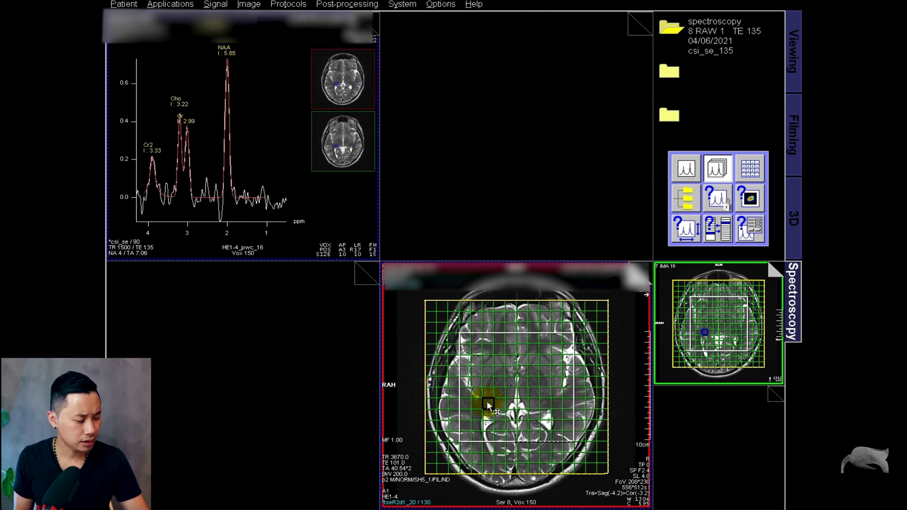
left_click(487, 390)
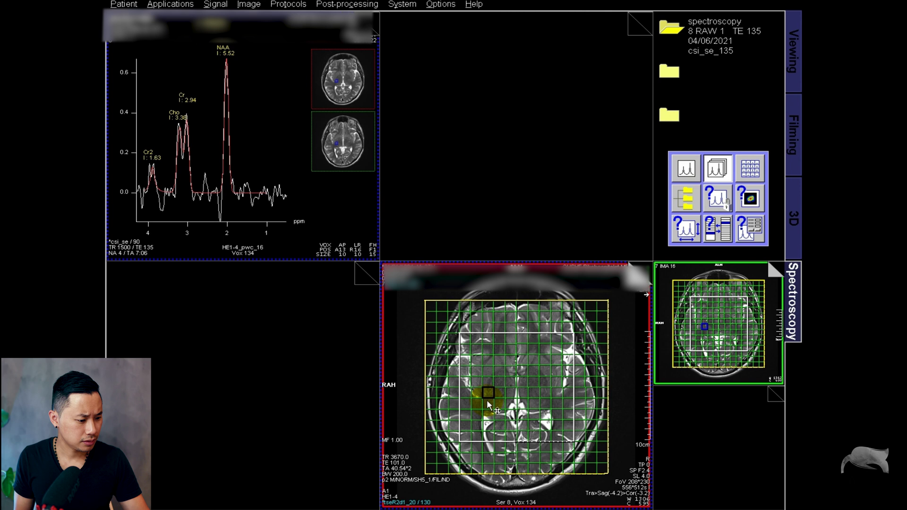
left_click(487, 402)
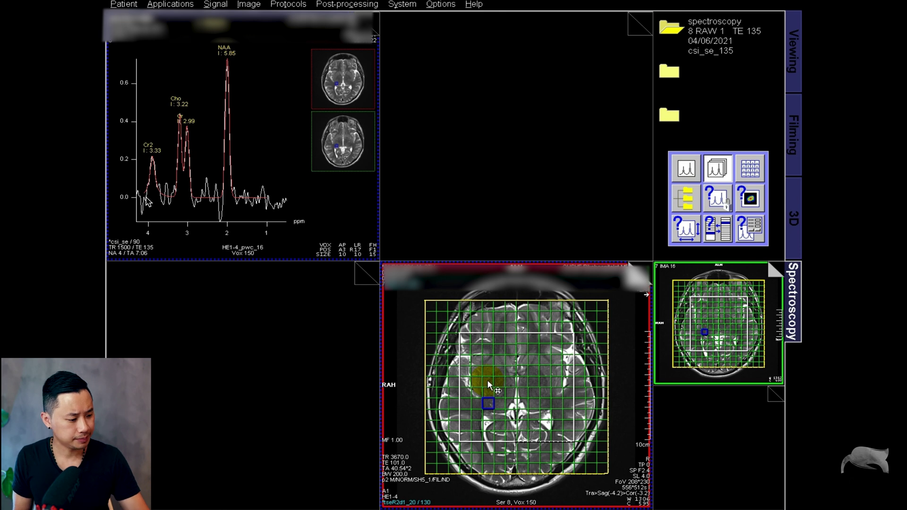
left_click(486, 378)
left_click(160, 385)
left_click(489, 394)
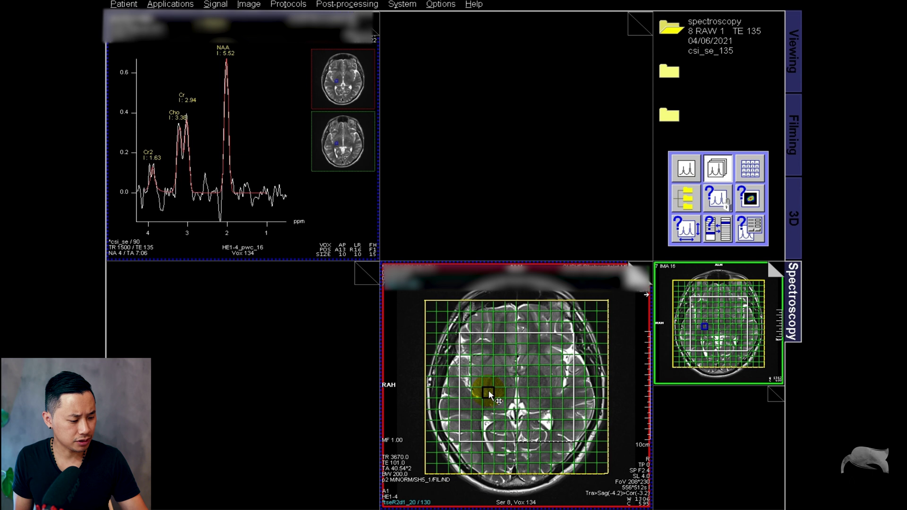
left_click(497, 349)
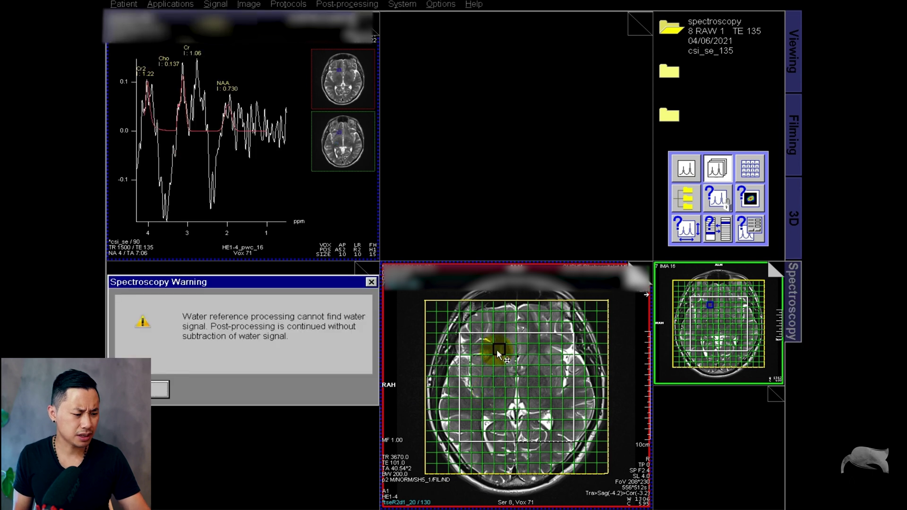
left_click(160, 388)
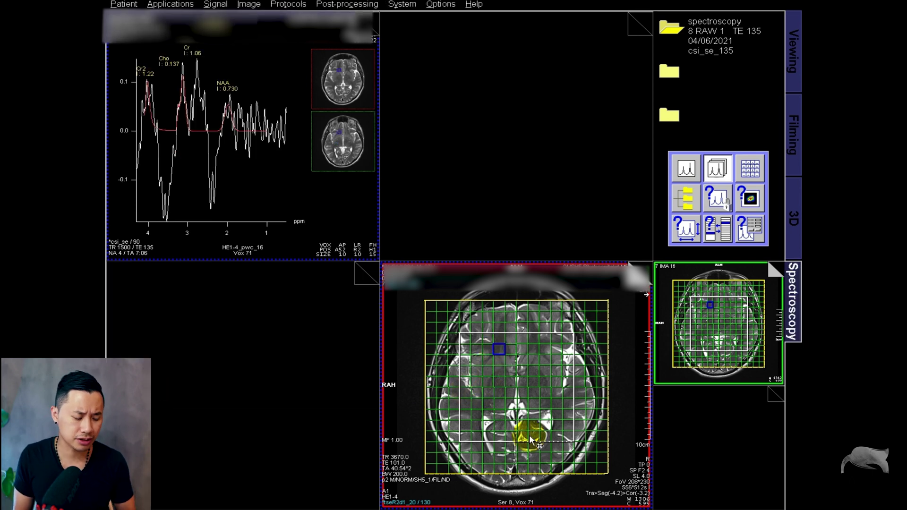
Step: Select voxel 134 in the grid and save its spectrum together with the 3 reference images in the database
left_click(489, 402)
left_click(486, 390)
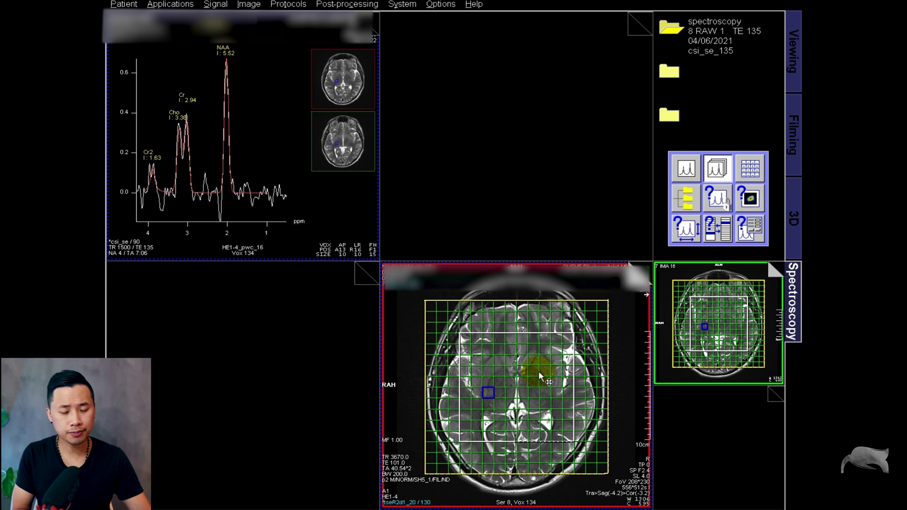
left_click(714, 210)
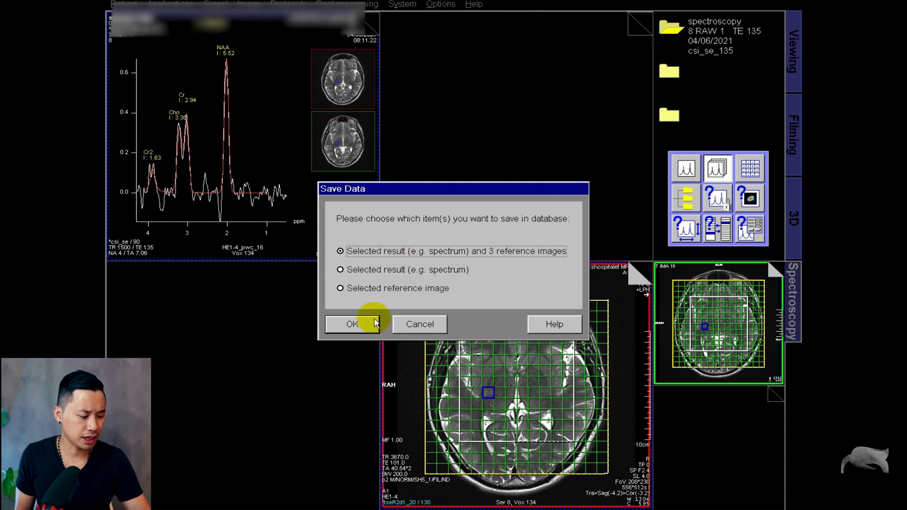
left_click(353, 325)
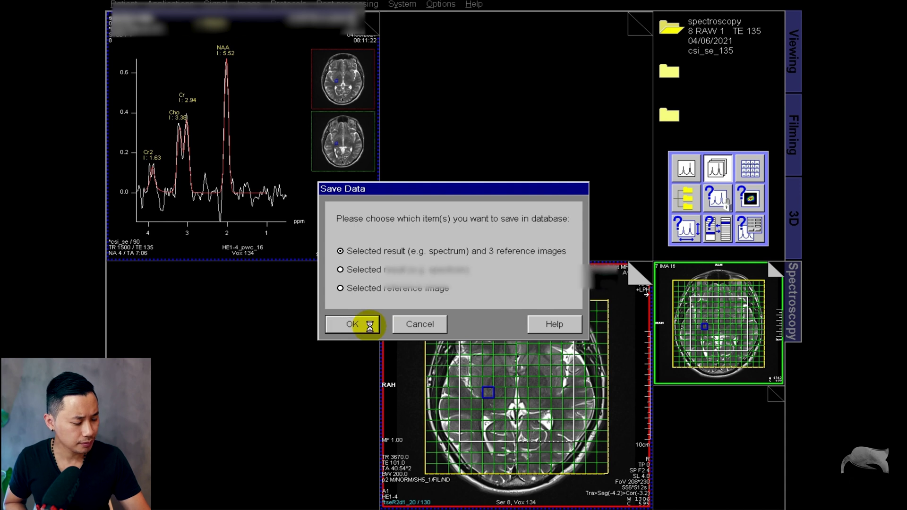
Step: Start a metabolite image for the region inside the VOI and enable the ratio of metabolites and the peak info map
left_click(748, 203)
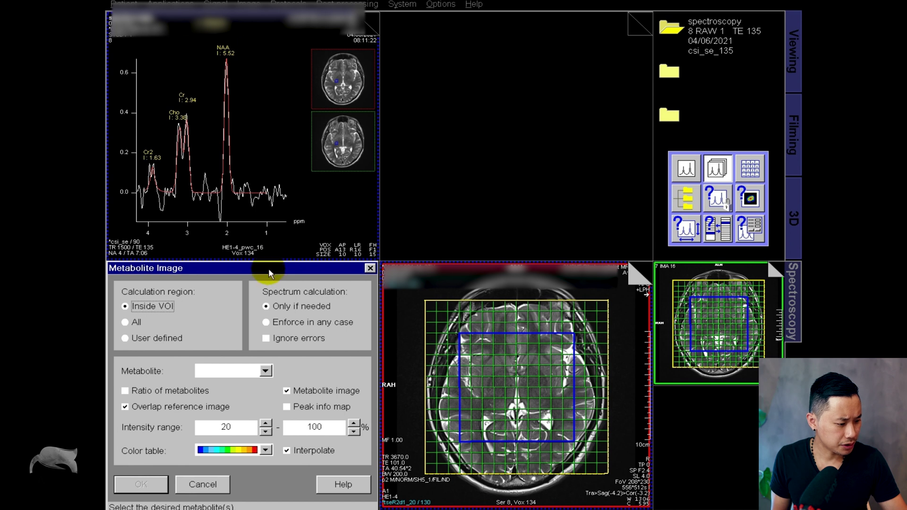
left_click_drag(268, 270, 278, 260)
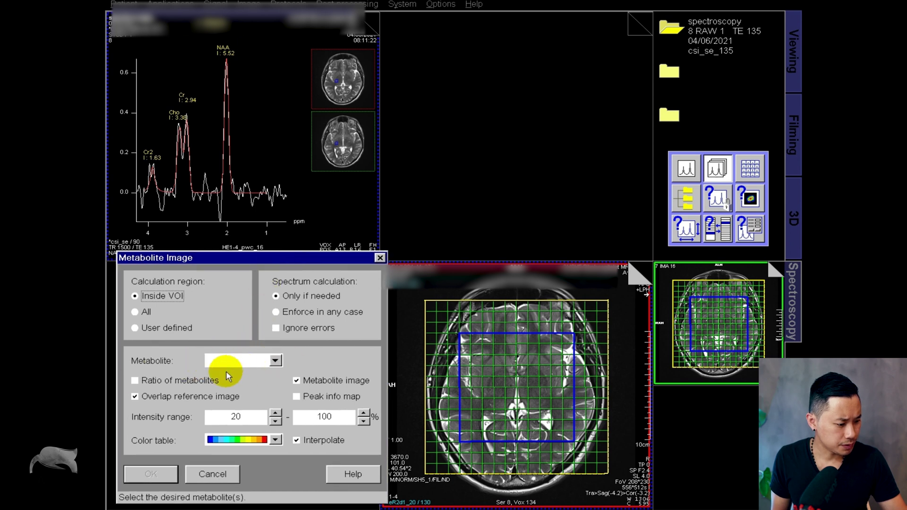
left_click(135, 380)
left_click(296, 397)
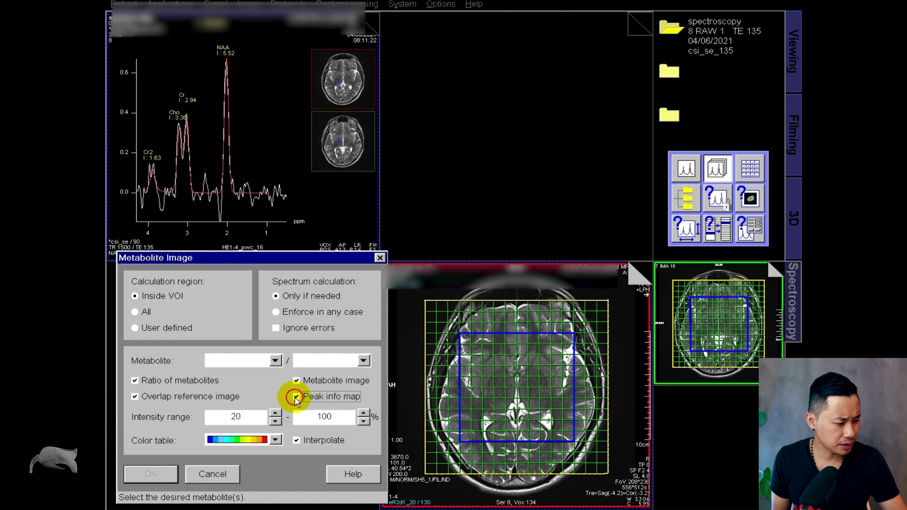
Step: Set the metabolite ratio of the metabolite image to Cho / NAA
left_click(275, 360)
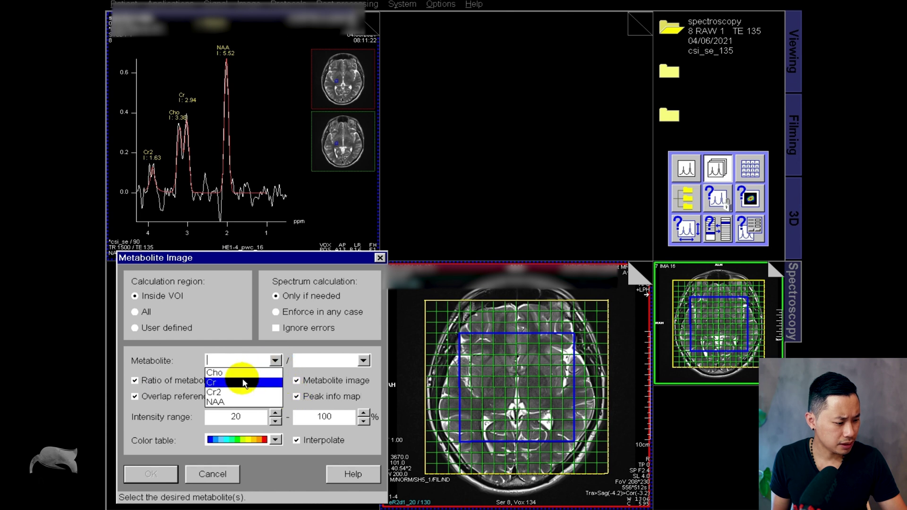
left_click(363, 360)
left_click(363, 360)
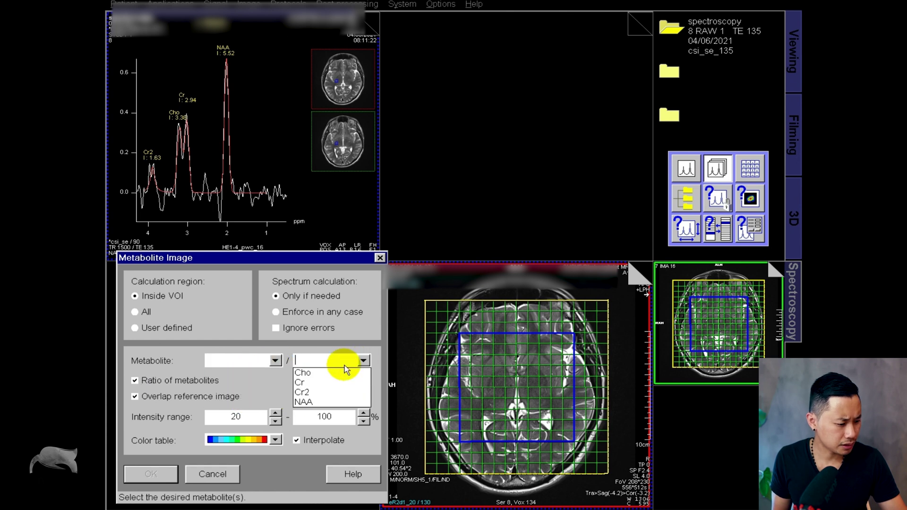
left_click(251, 389)
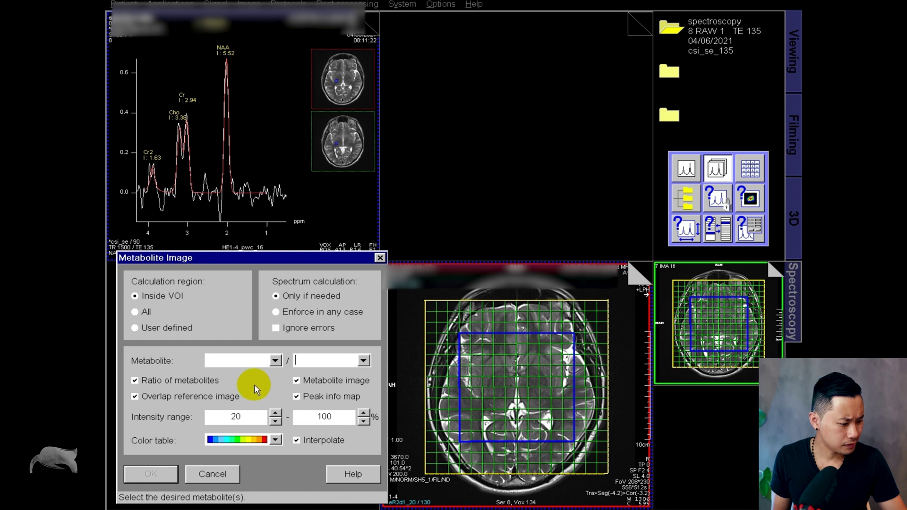
left_click(272, 360)
left_click(251, 369)
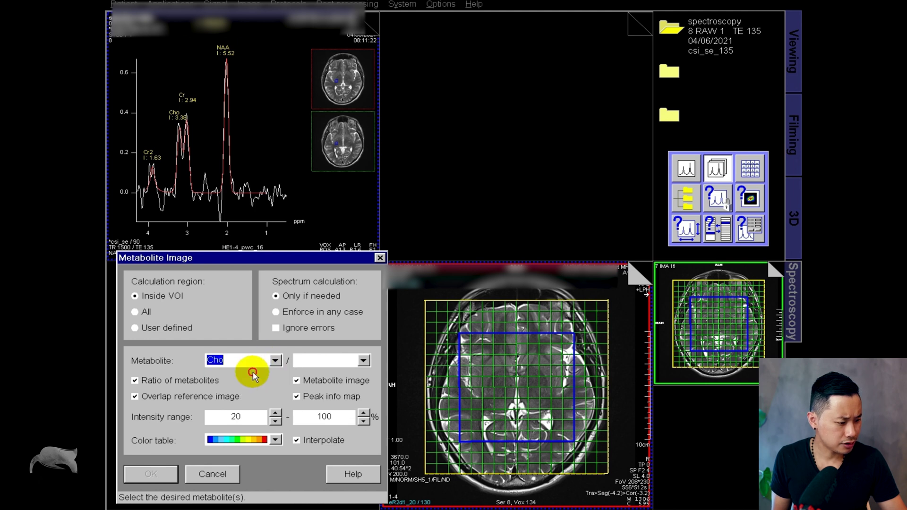
left_click(363, 360)
left_click(305, 396)
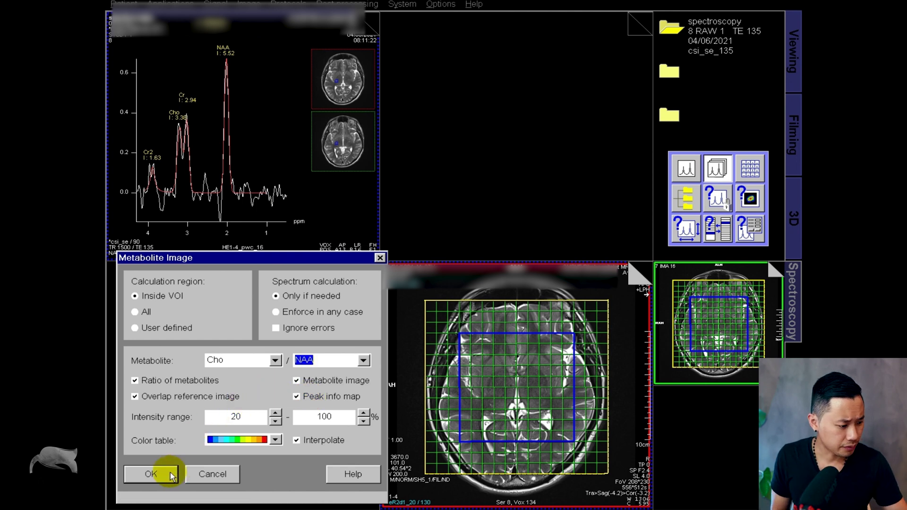
Step: Calculate the Cho / NAA metabolite image, continuing the post-processing without subtraction of the water signal
left_click(151, 474)
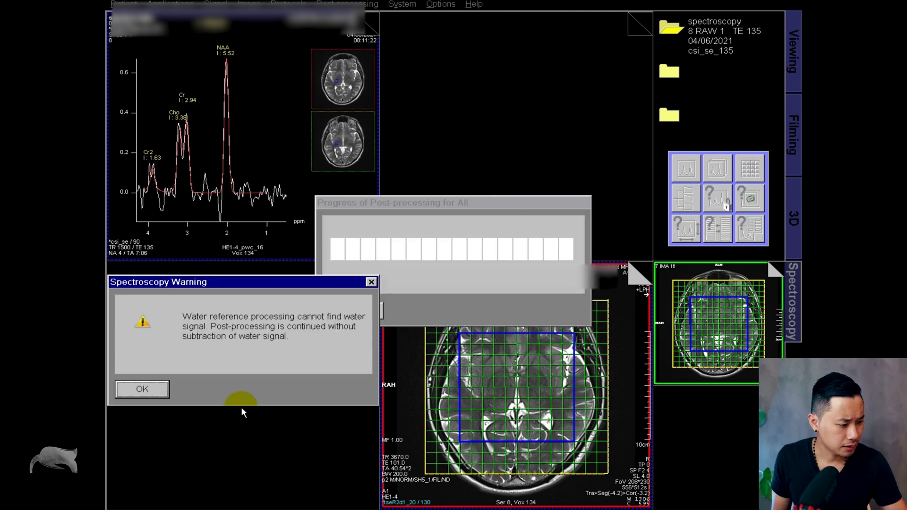
left_click(161, 388)
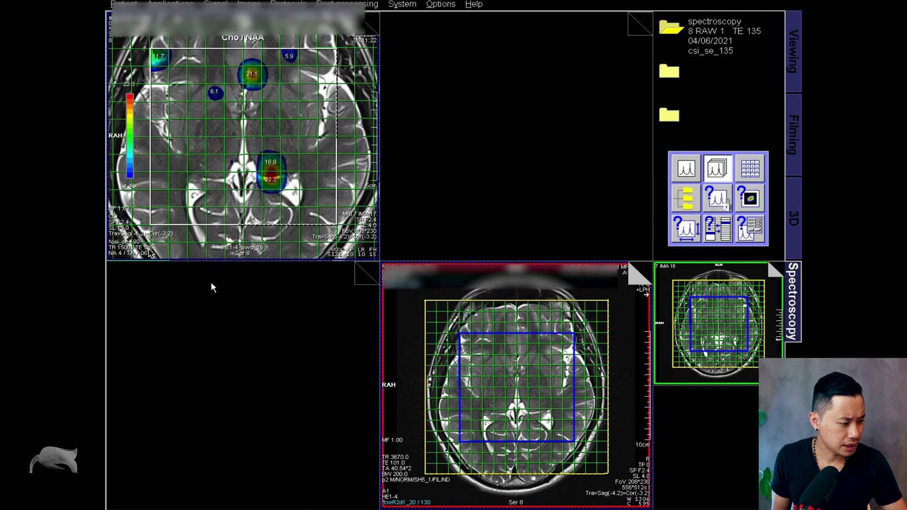
Step: Recalculate the Cho / NAA metabolite image with a reduced lower limit of the intensity range
left_click(752, 199)
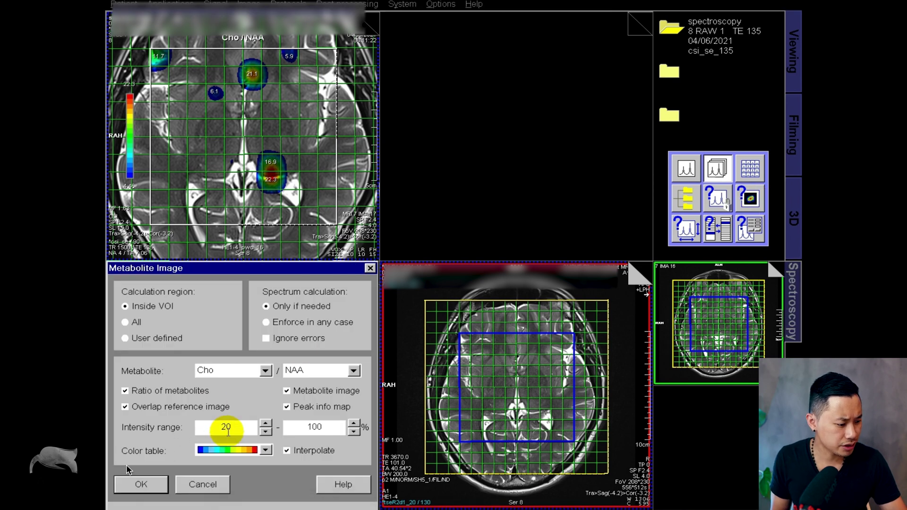
double_click(228, 430)
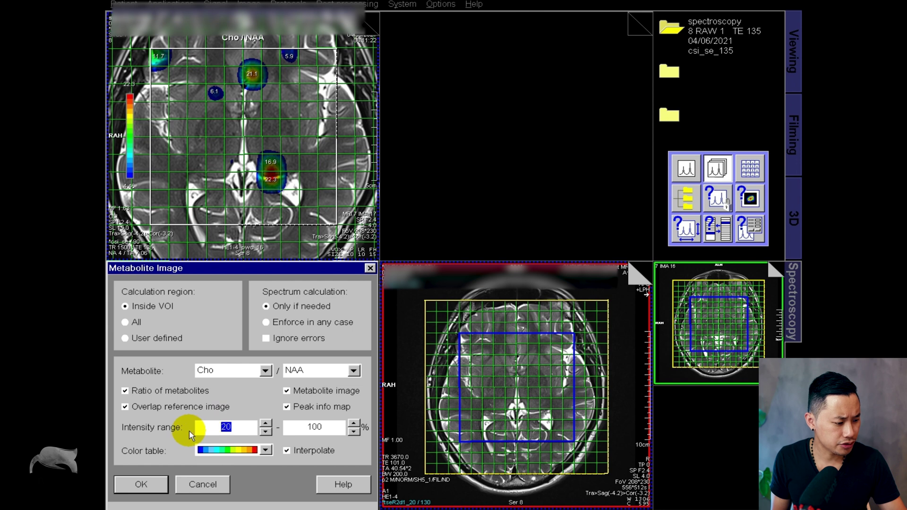
key("Return")
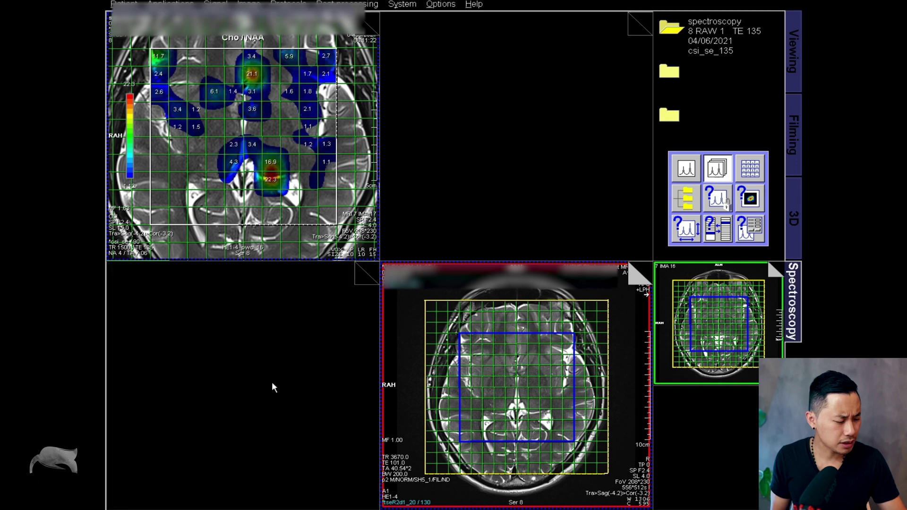
Step: Set the lower limit of the metabolite image's intensity range to 0 and recalculate the Cho / NAA image
left_click(749, 199)
double_click(214, 429)
type("0")
key("Return")
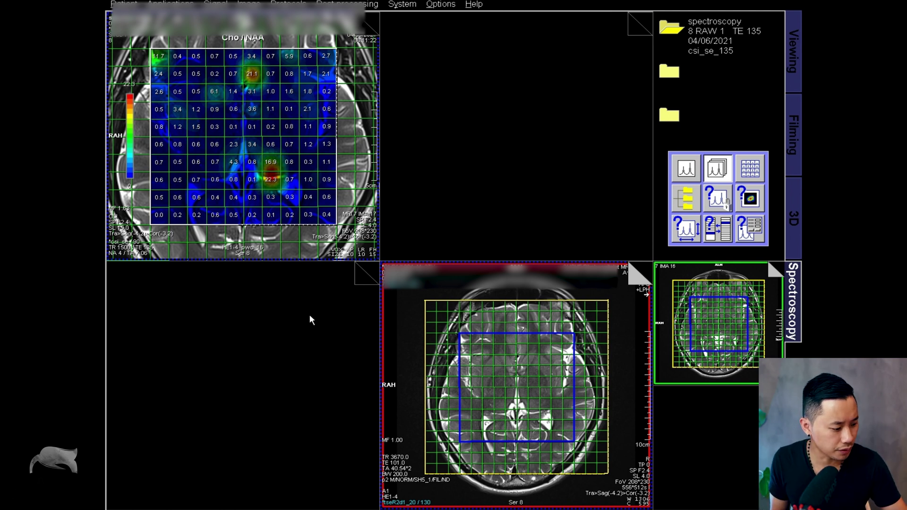
Step: Save the Cho / NAA metabolite image with its 3 reference images in the database and bring up the Patient Browser
left_click(125, 4)
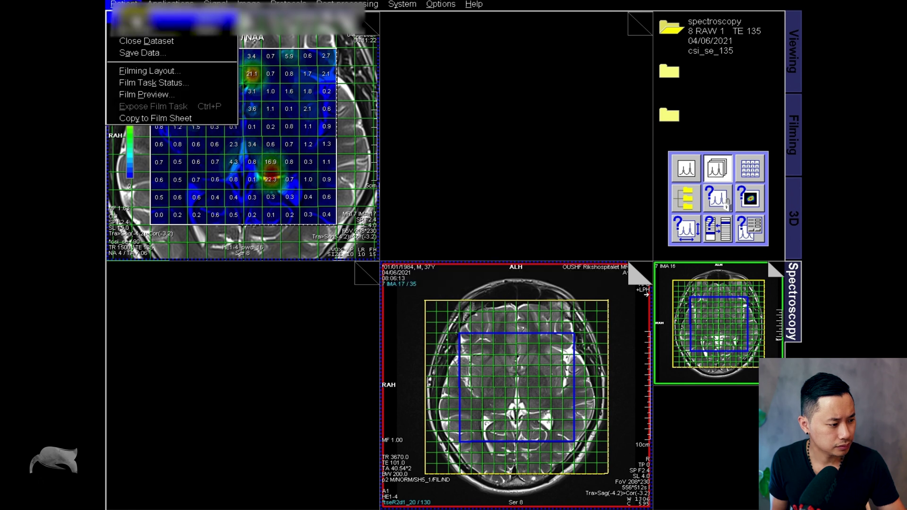
left_click(143, 52)
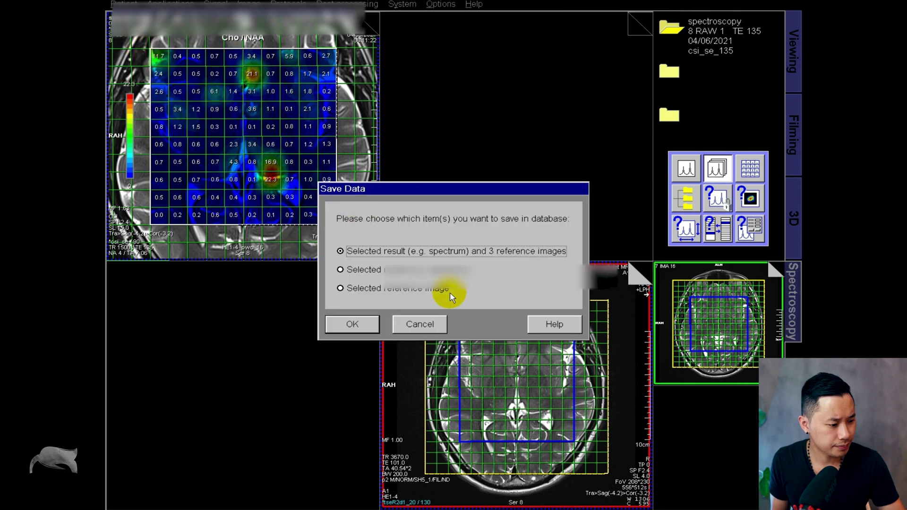
left_click(370, 327)
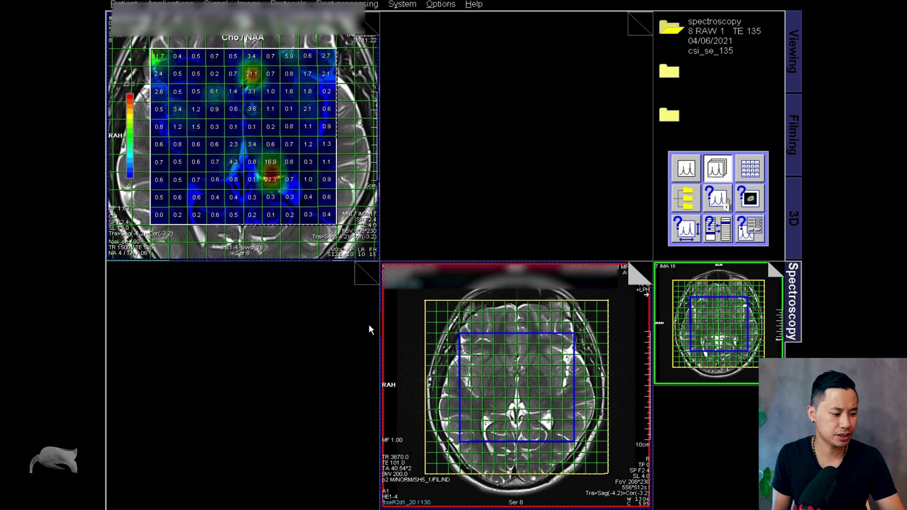
double_click(369, 325)
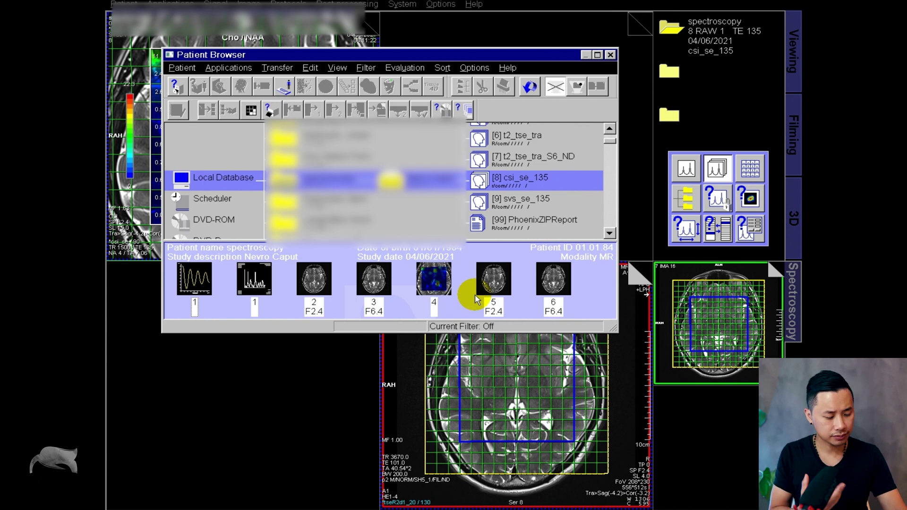
Step: Close the csi_se_135 dataset and load the svs_se_135 series from the Patient Browser into spectroscopy
left_click(124, 4)
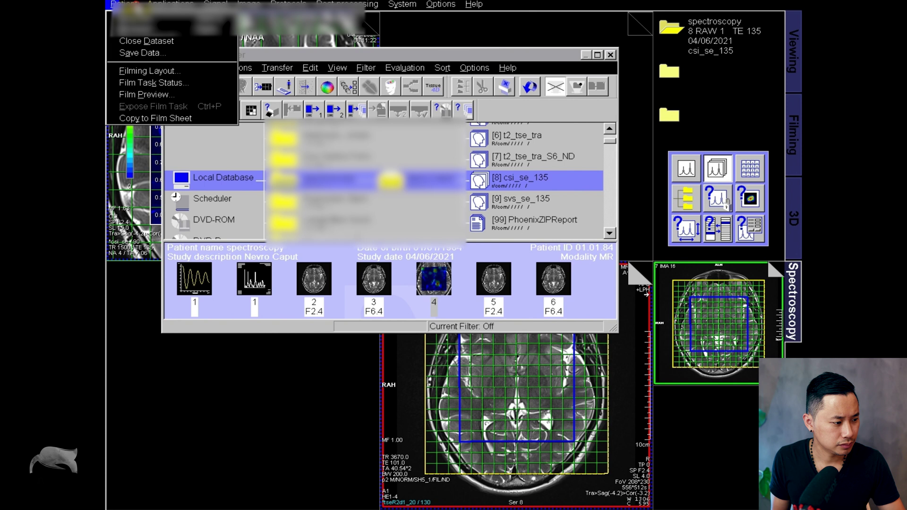
left_click(147, 39)
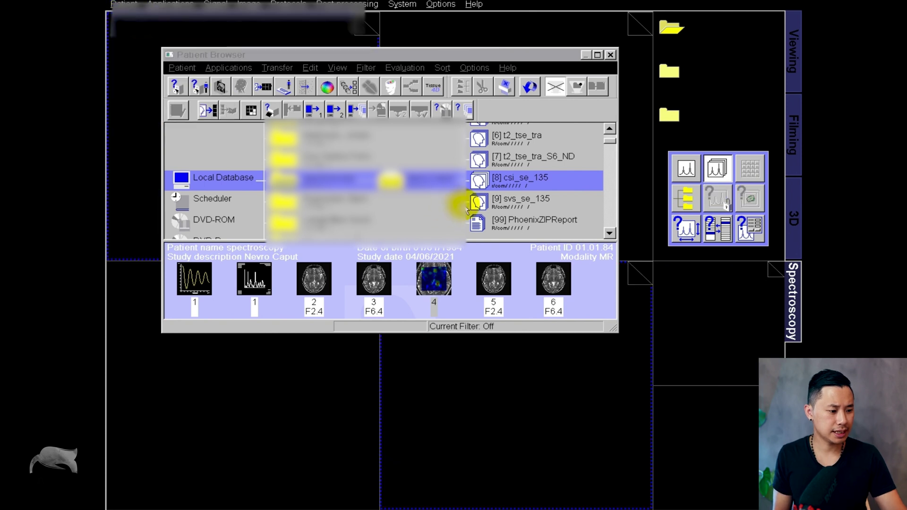
left_click(502, 202)
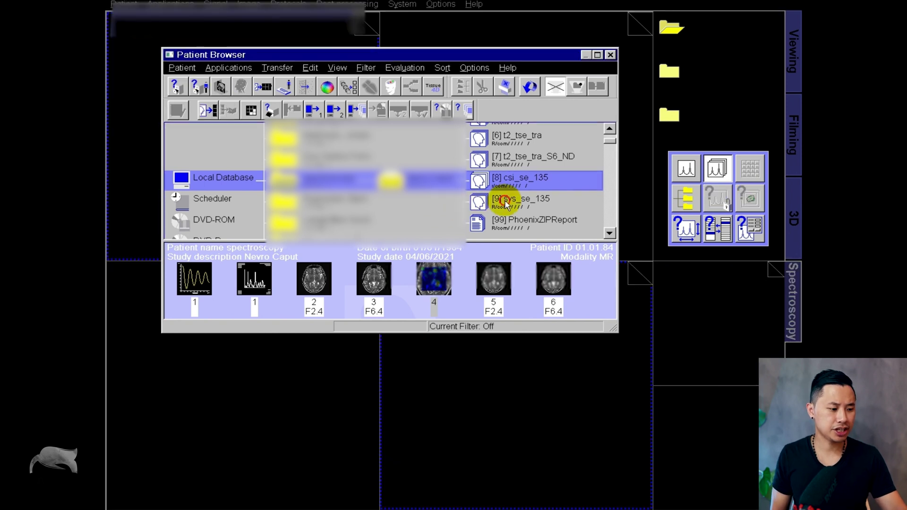
left_click(234, 67)
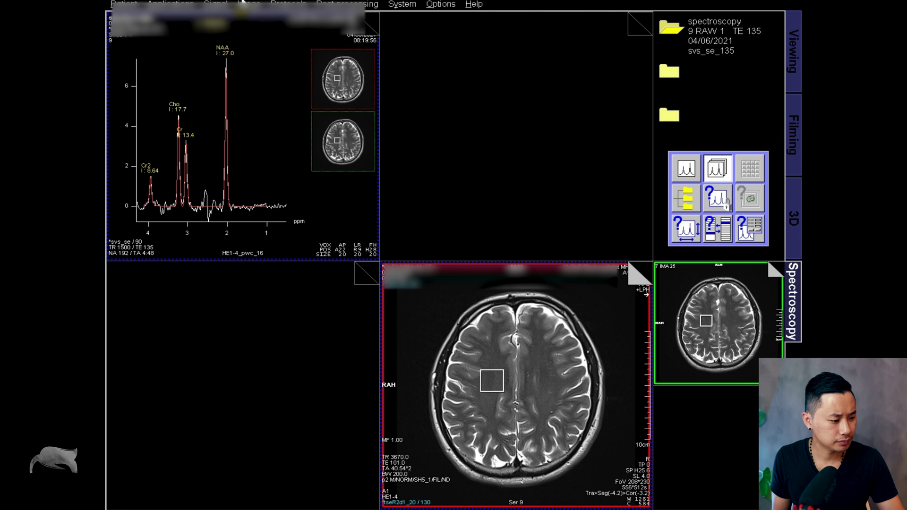
Step: Apply the svs_se_135 post-processing protocol from the 3.0 T 1H protocols to the single-voxel spectrum
left_click(286, 5)
left_click(312, 29)
left_click_drag(300, 345, 413, 346)
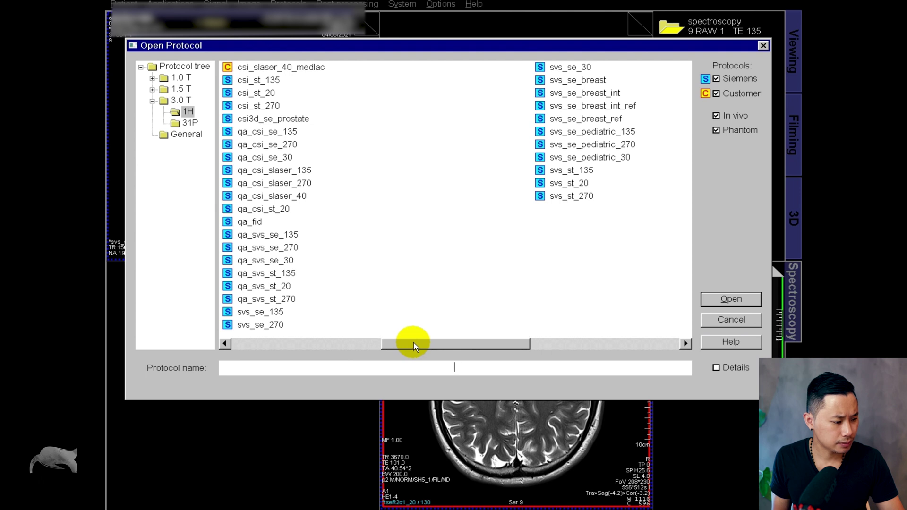
left_click(260, 312)
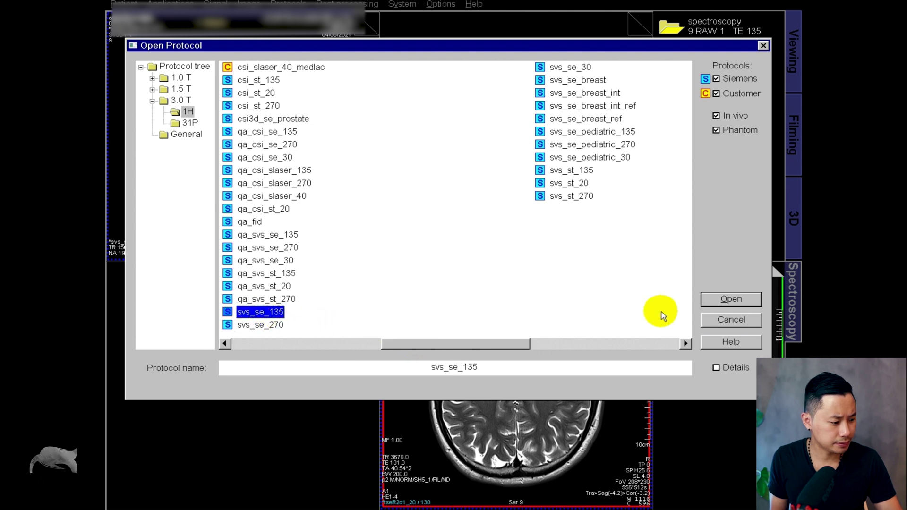
left_click(727, 299)
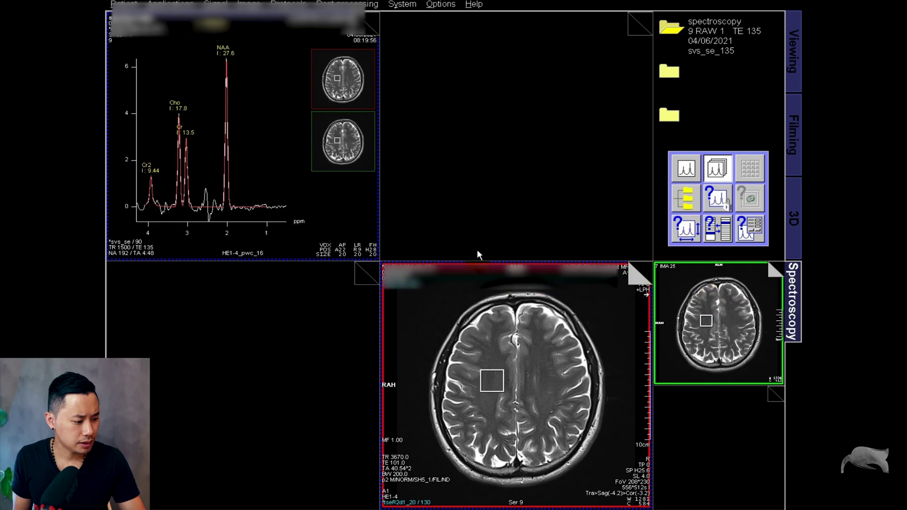
left_click(505, 352)
left_click(484, 388)
left_click(445, 365)
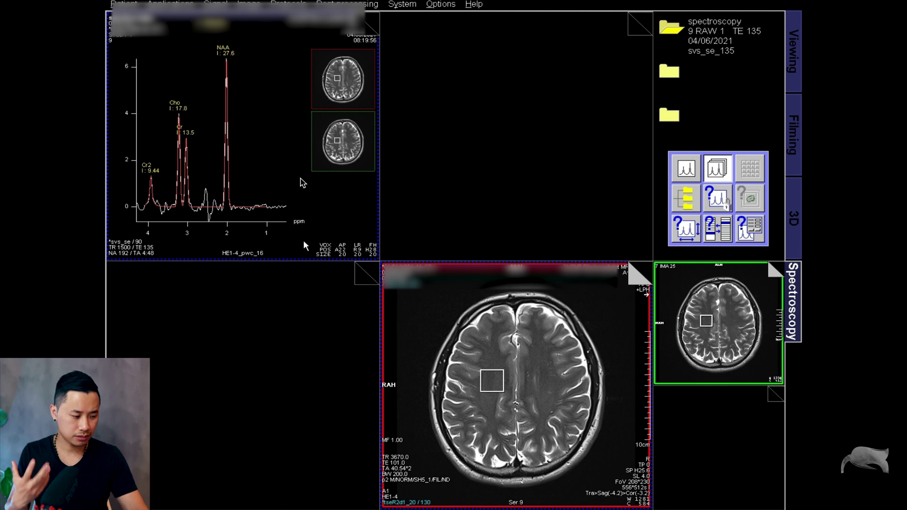
Step: Save the single-voxel spectrum with its 3 reference images in the database and select the spectrum in the Patient Browser
left_click(710, 196)
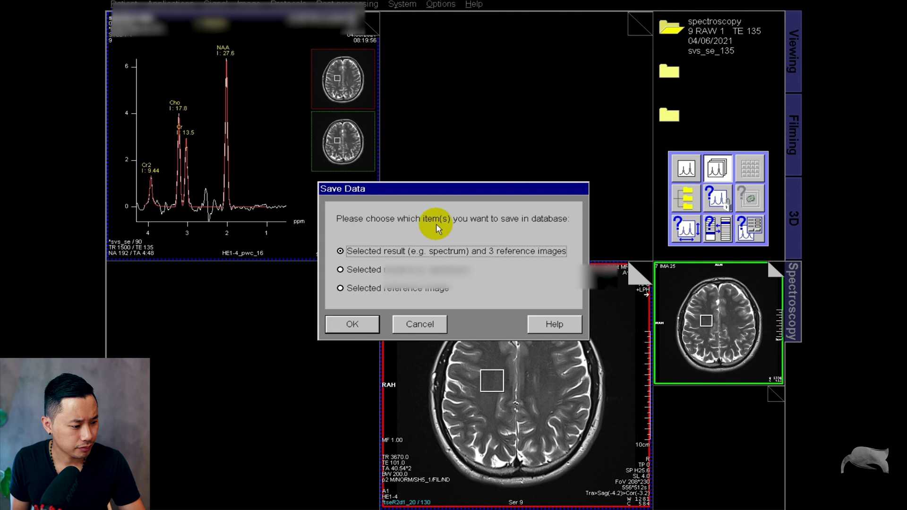
left_click(364, 322)
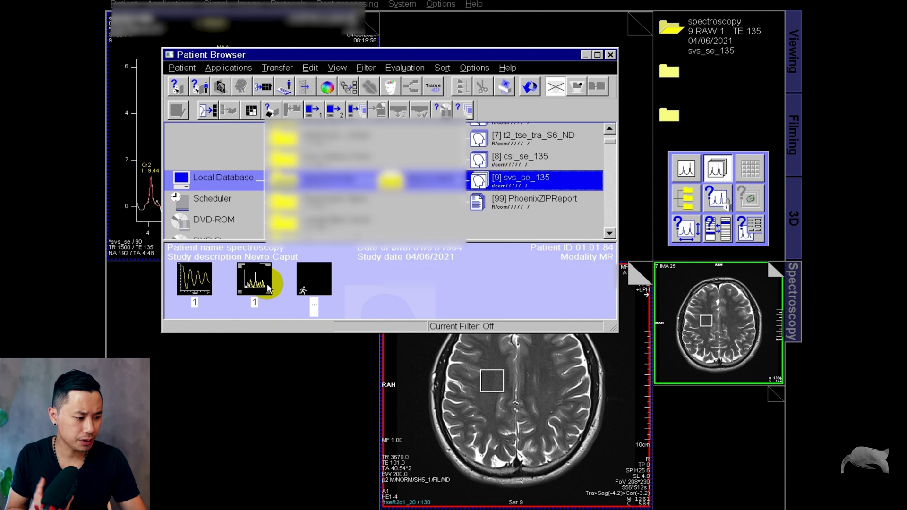
left_click(254, 280)
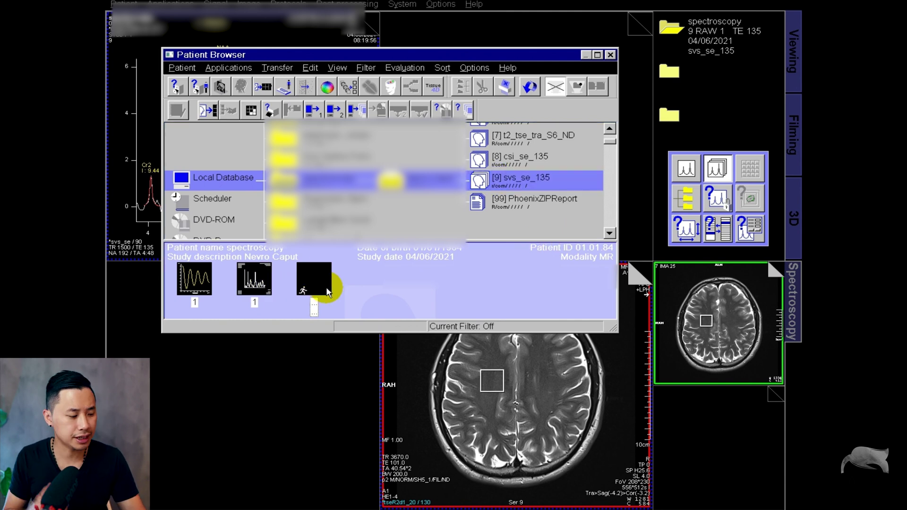